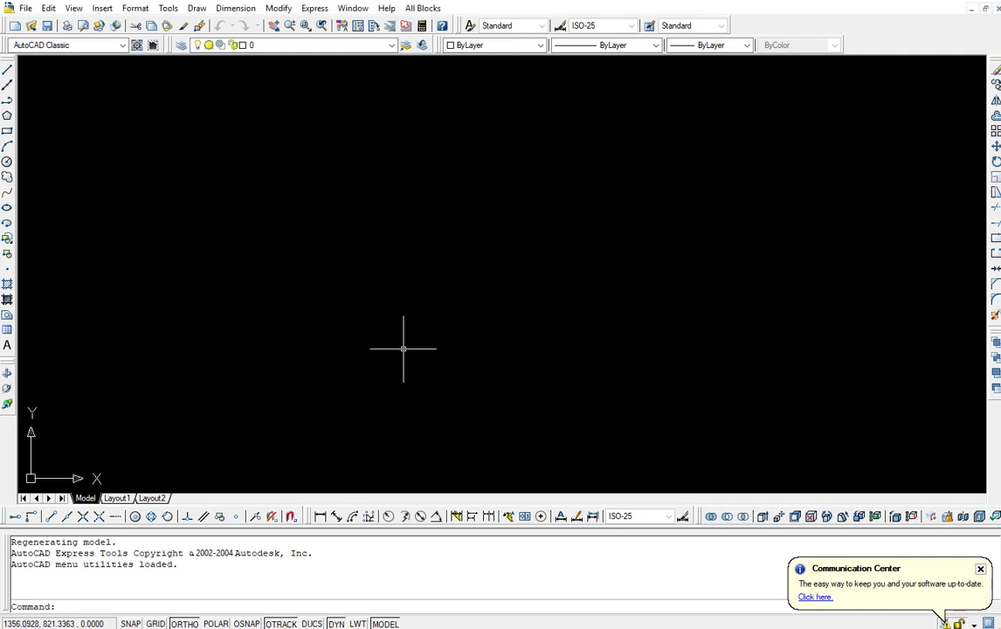
Step: Load the grid_A routine through the AP Load/Unload Applications dialog
{"action": "type", "text": "ap"}
{"action": "key", "text": "Return"}
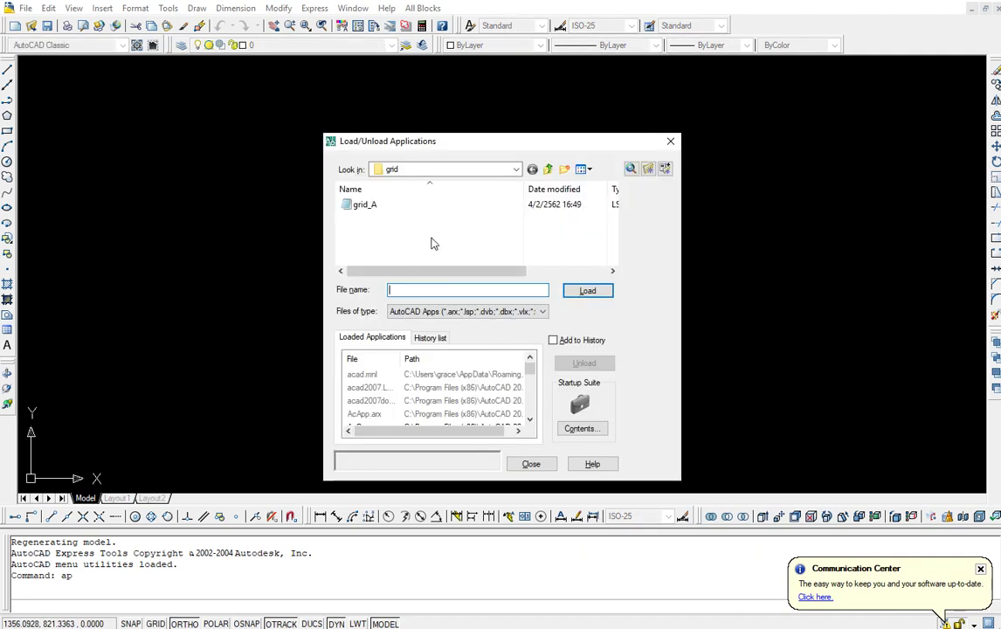
{"action": "left_click", "coordinate": [367, 205]}
{"action": "left_click", "coordinate": [587, 290]}
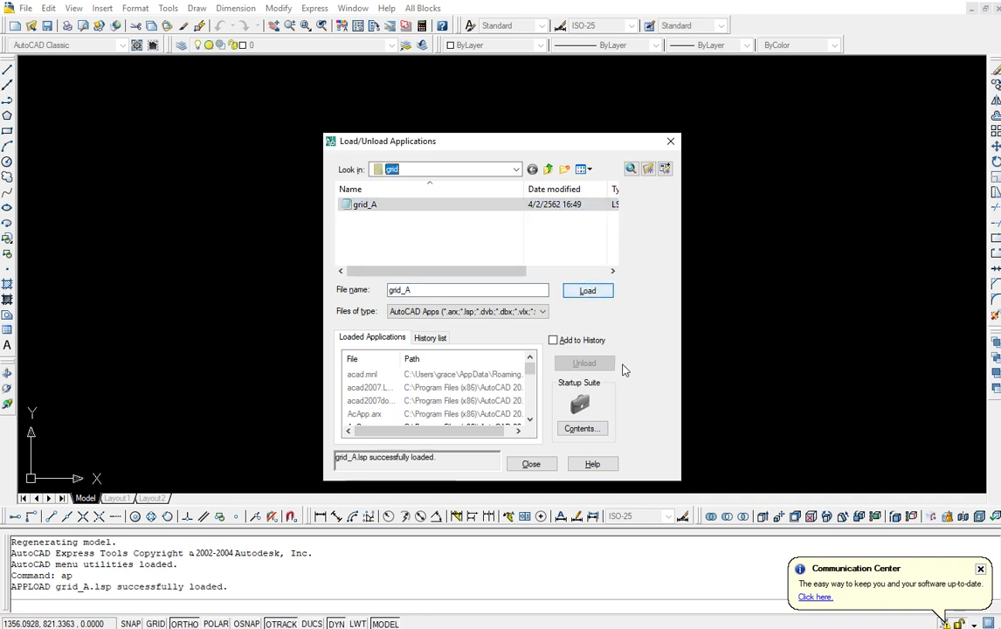
{"action": "left_click", "coordinate": [534, 463]}
{"action": "type", "text": "agd"}
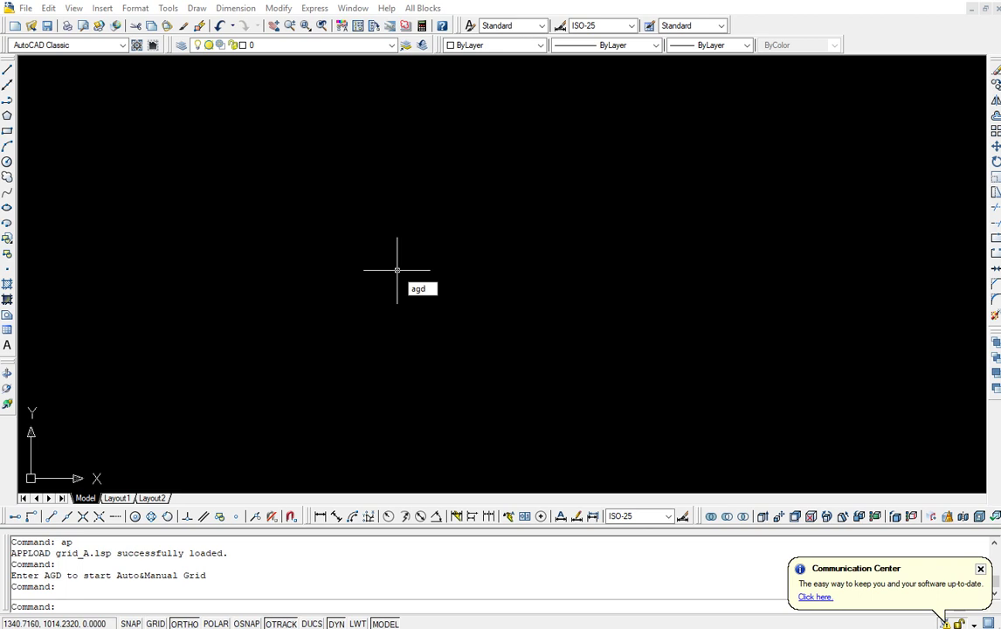
Step: Start AGD in Auto mode with N/E labels, text height 5, 0 decimals and cross size 10
{"action": "key", "text": "Return"}
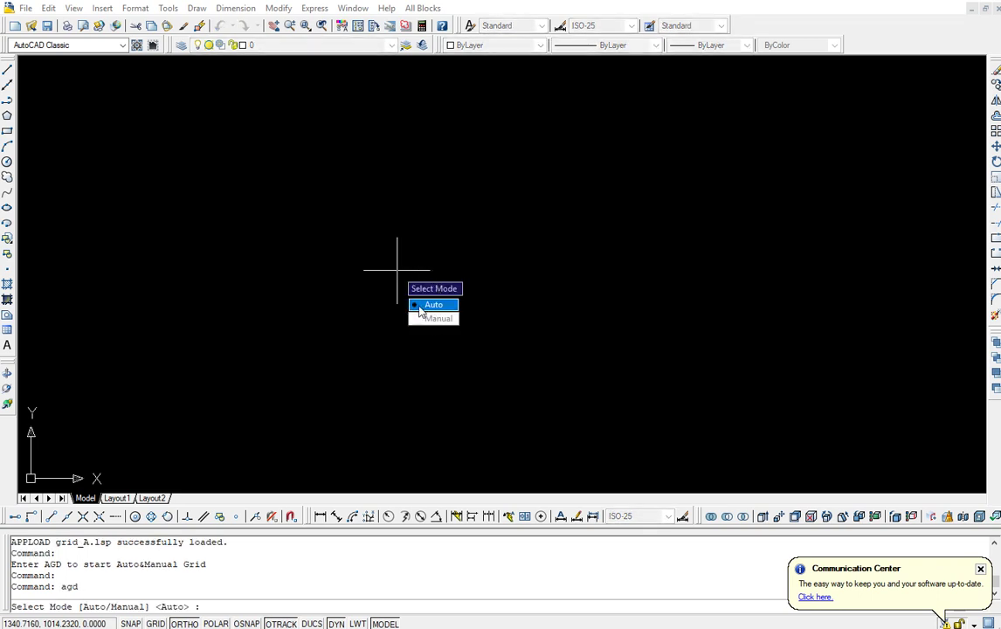
{"action": "left_click", "coordinate": [421, 306]}
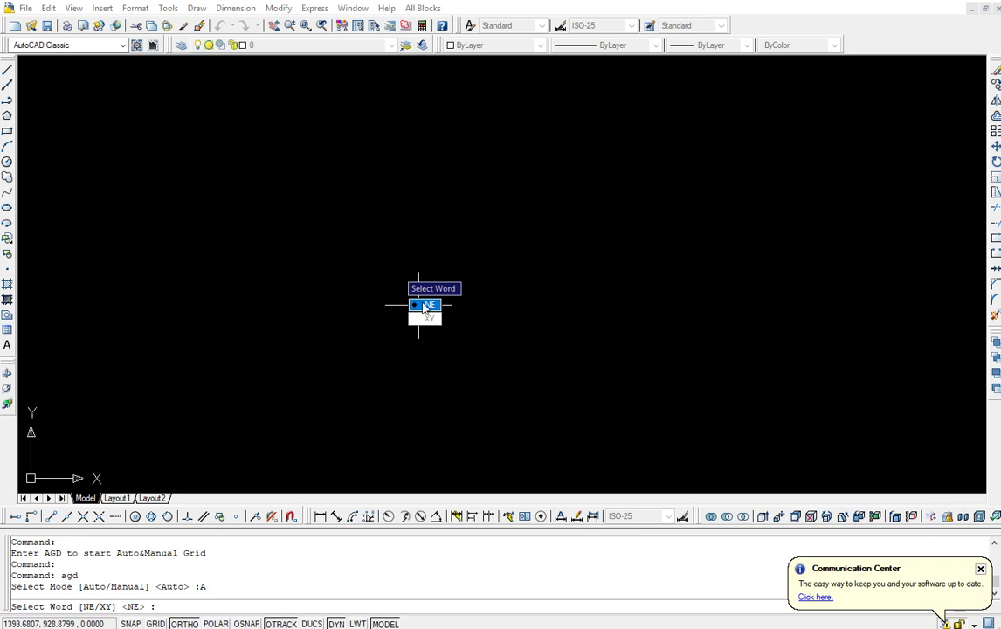
{"action": "left_click", "coordinate": [425, 305]}
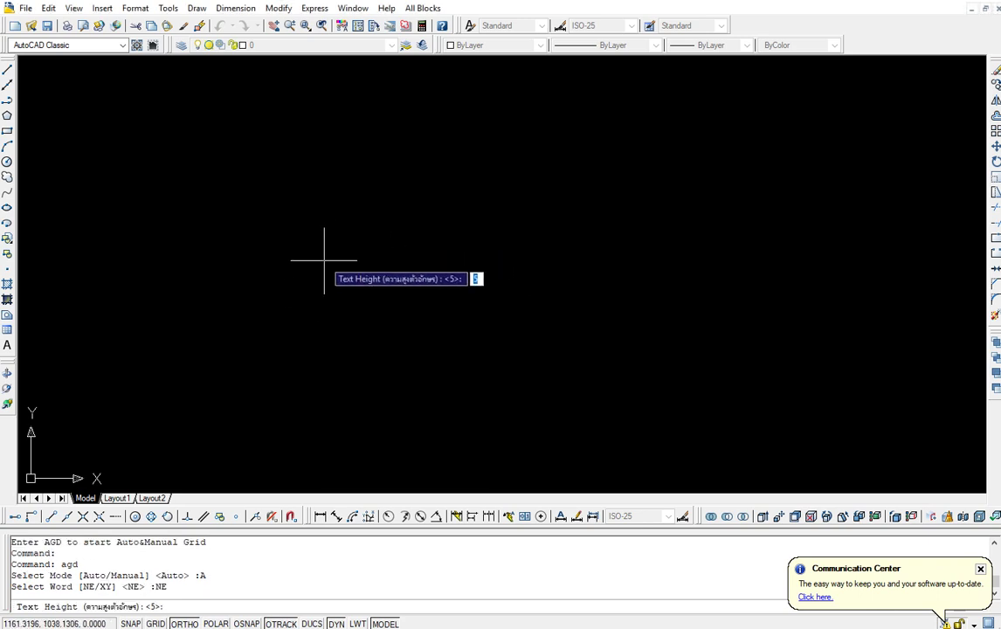
{"action": "key", "text": "Return"}
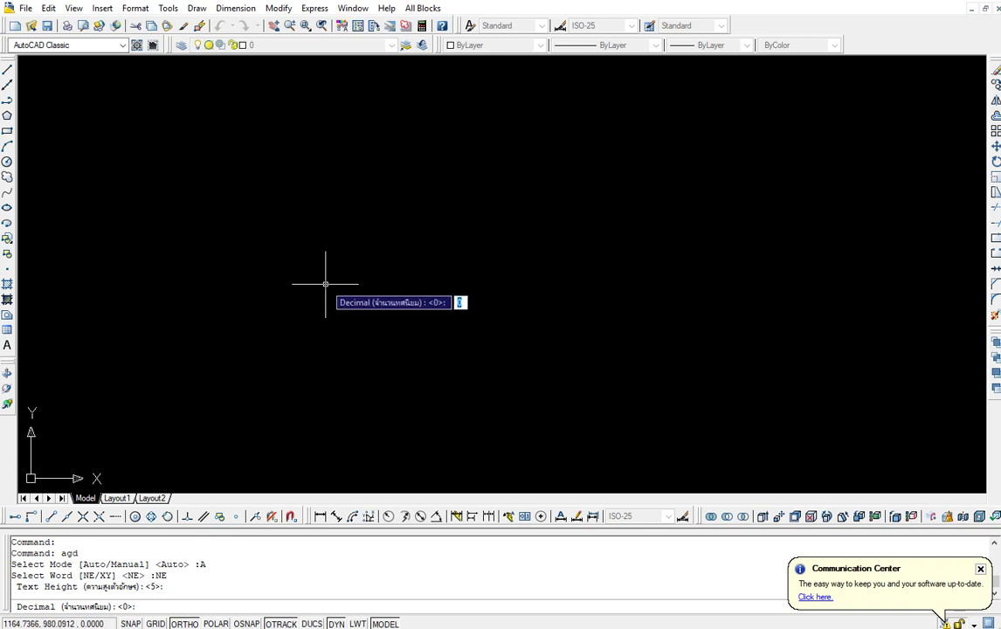
{"action": "key", "text": "Return"}
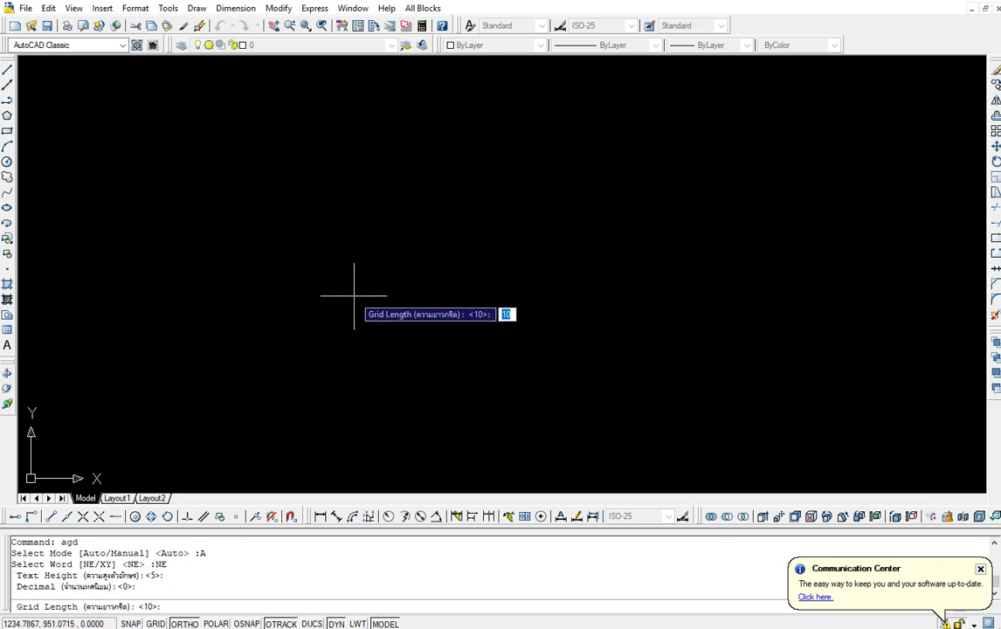
{"action": "key", "text": "Return"}
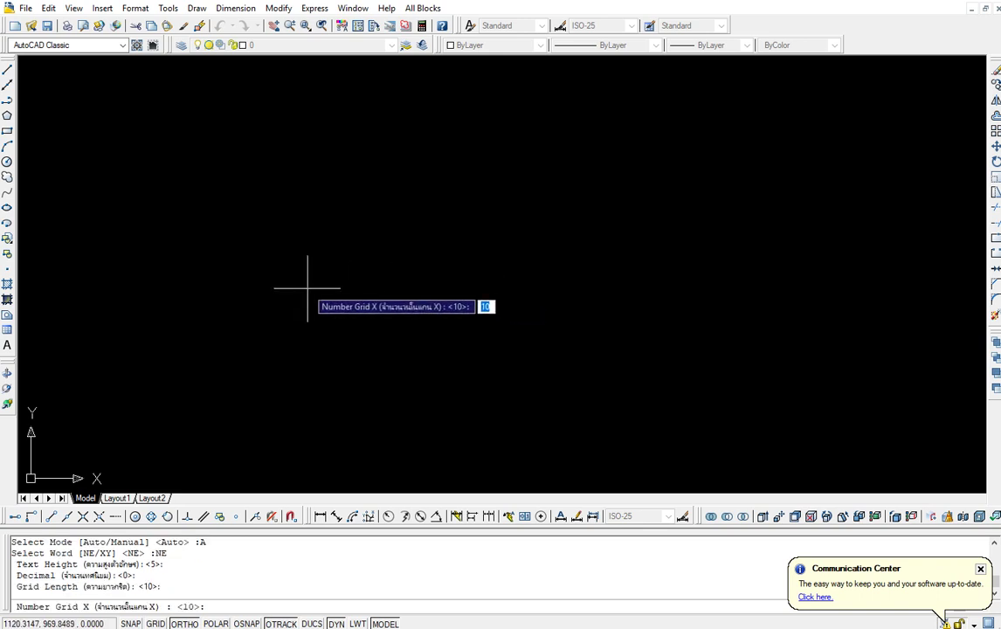
Step: Place a 5 by 6 grid with 50 spacing both ways at a picked point
{"action": "type", "text": "5"}
{"action": "key", "text": "Return"}
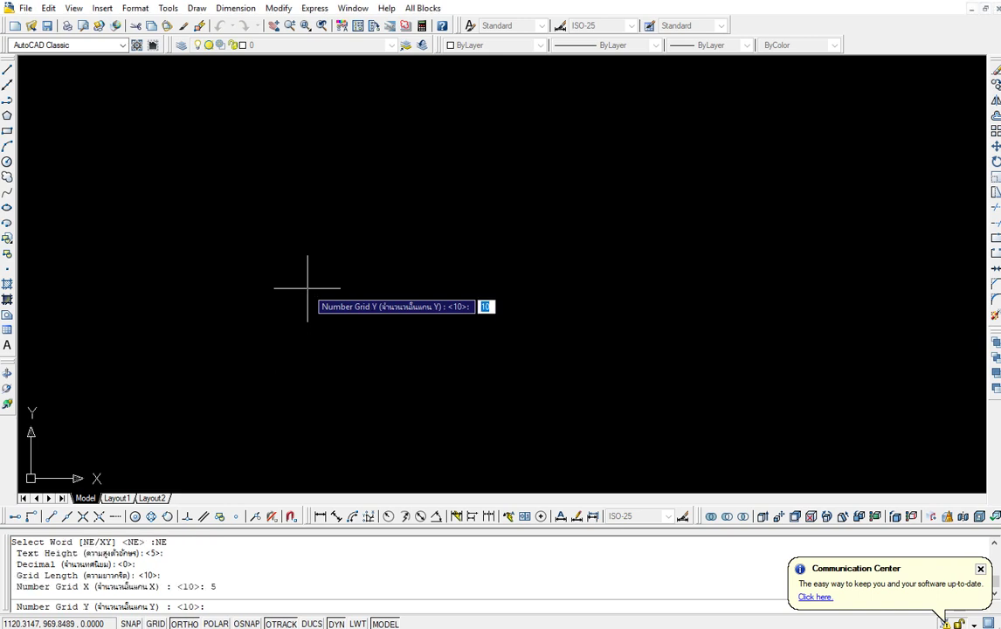
{"action": "type", "text": "6"}
{"action": "key", "text": "Return"}
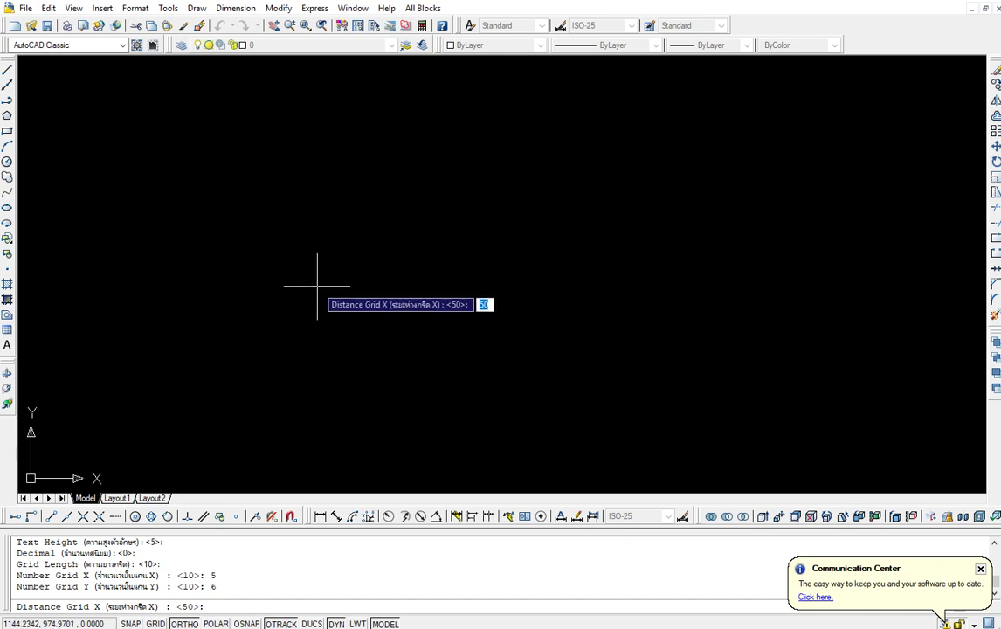
{"action": "key", "text": "Return"}
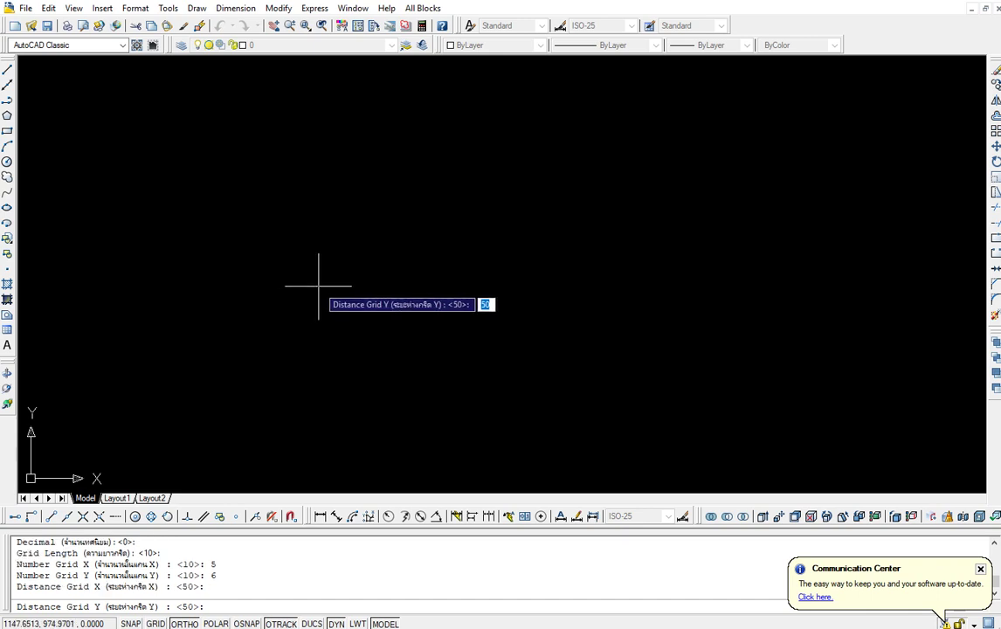
{"action": "key", "text": "Return"}
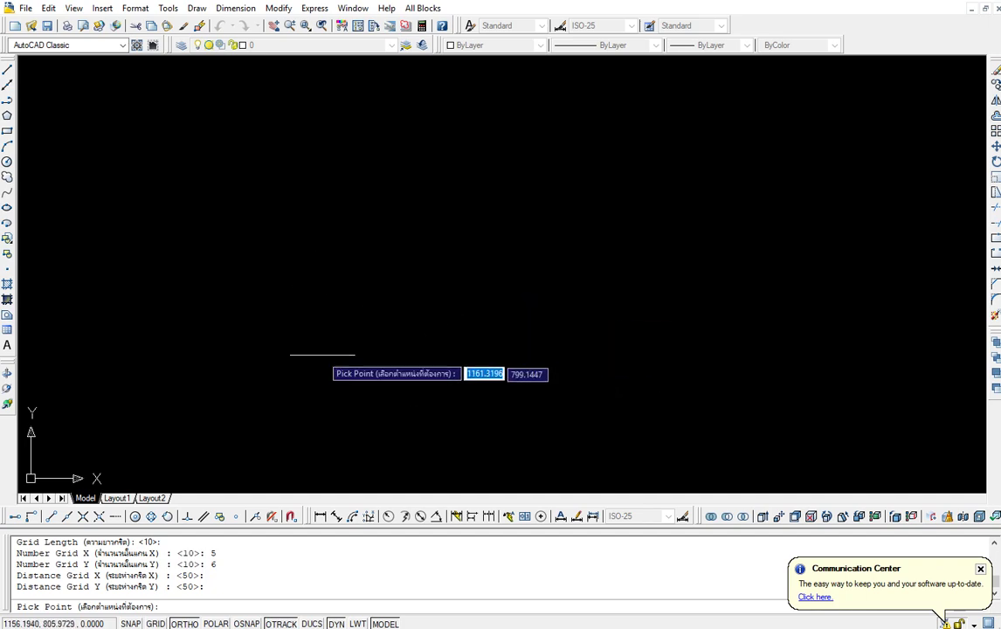
{"action": "left_click", "coordinate": [321, 331]}
Step: Zoom and pan so the whole N/E grid is in view
{"action": "scroll", "coordinate": [402, 306], "scroll_direction": "up", "scroll_amount": 5}
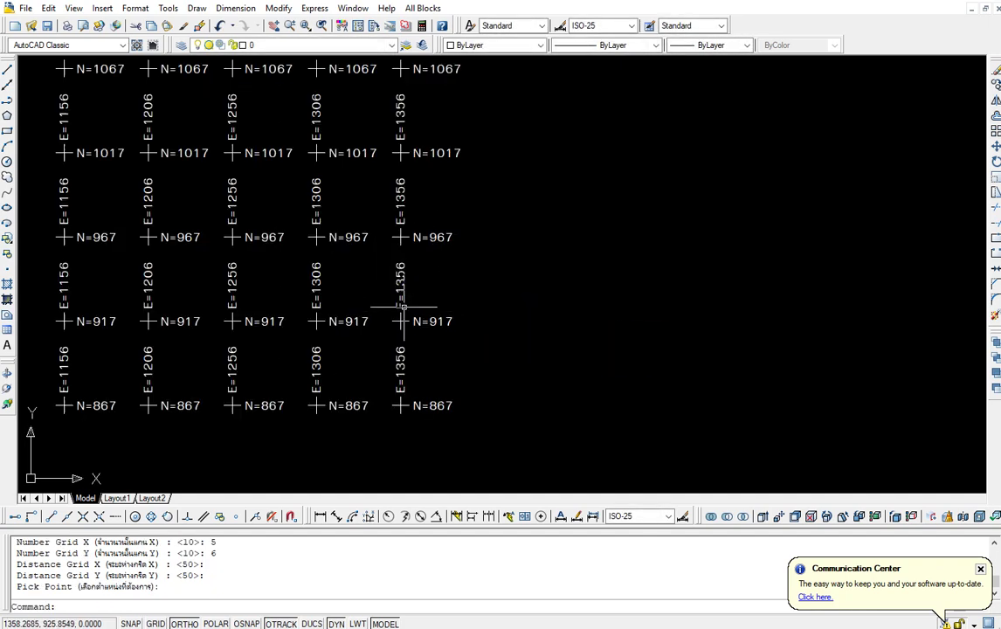
{"action": "scroll", "coordinate": [367, 189], "scroll_direction": "down", "scroll_amount": 2}
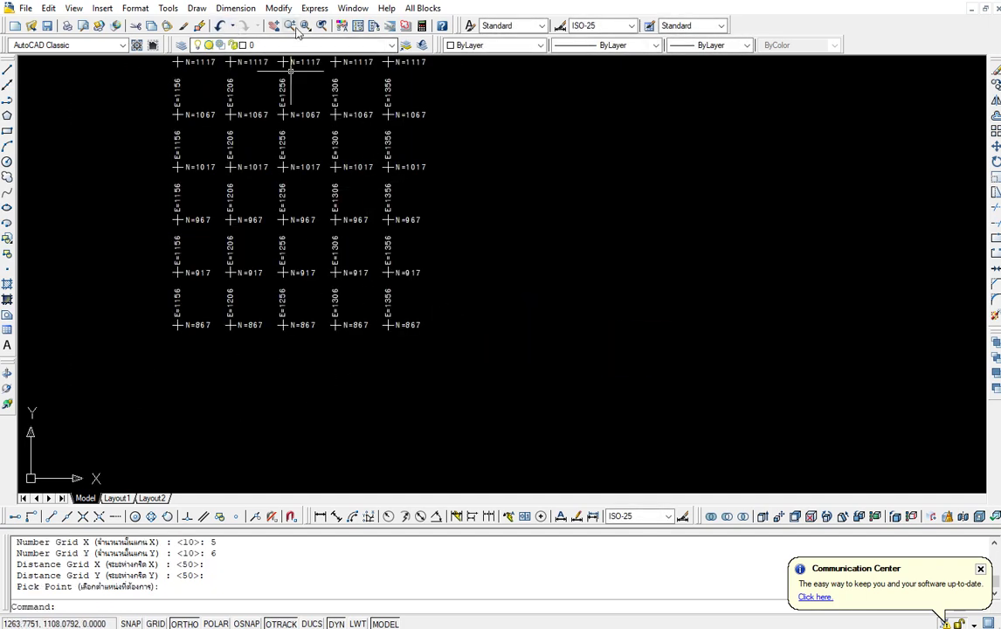
{"action": "left_click", "coordinate": [274, 29]}
{"action": "left_click_drag", "start_coordinate": [304, 112], "coordinate": [281, 205]}
{"action": "right_click", "coordinate": [273, 188]}
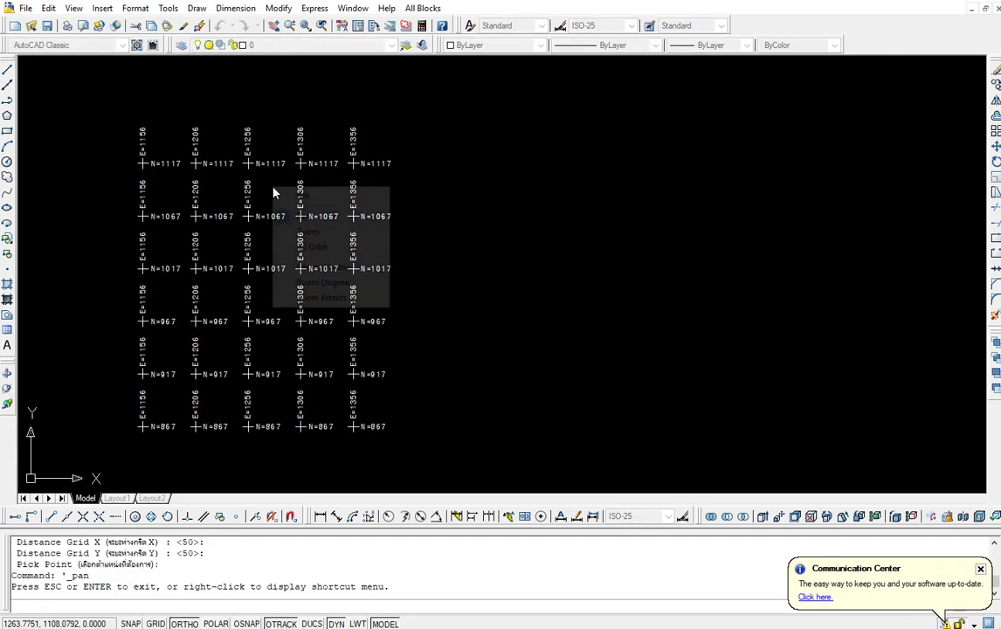
{"action": "left_click", "coordinate": [297, 197]}
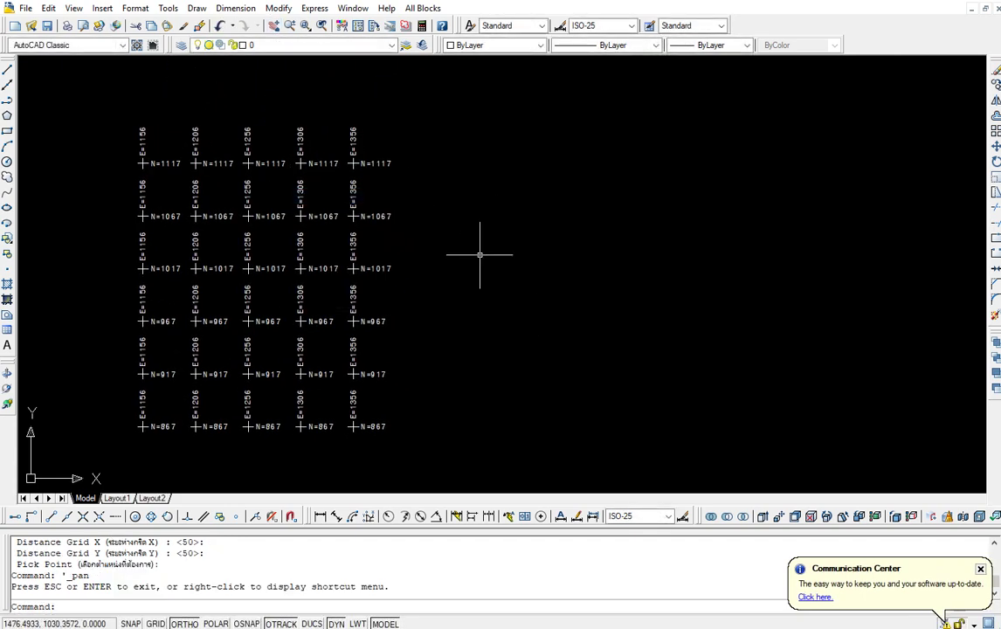
Step: Start AGD in Auto mode with X/Y labels, text height 5, 2 decimals and cross size 10
{"action": "type", "text": "agd"}
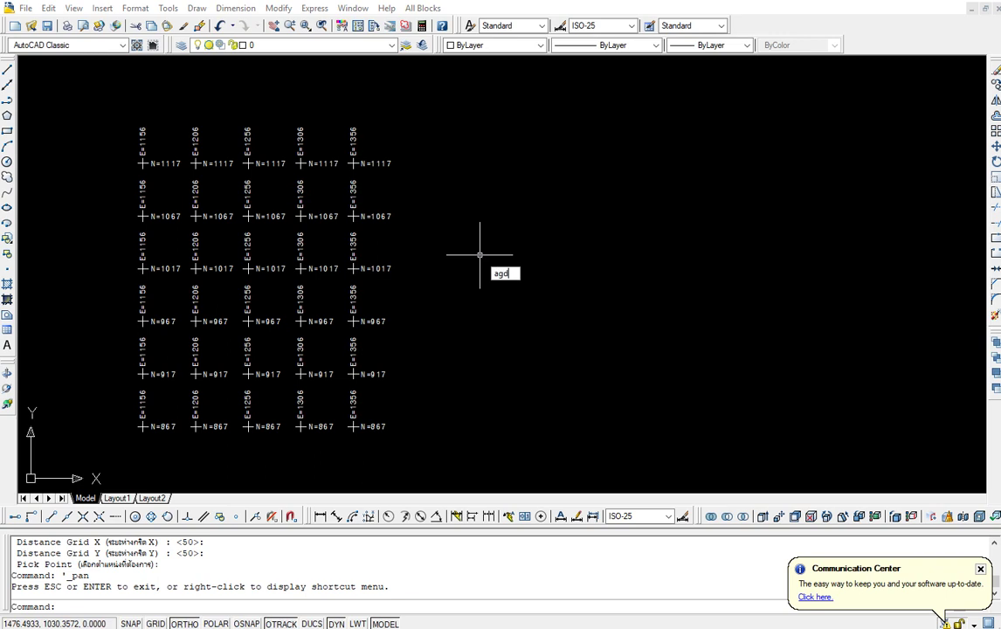
{"action": "key", "text": "Return"}
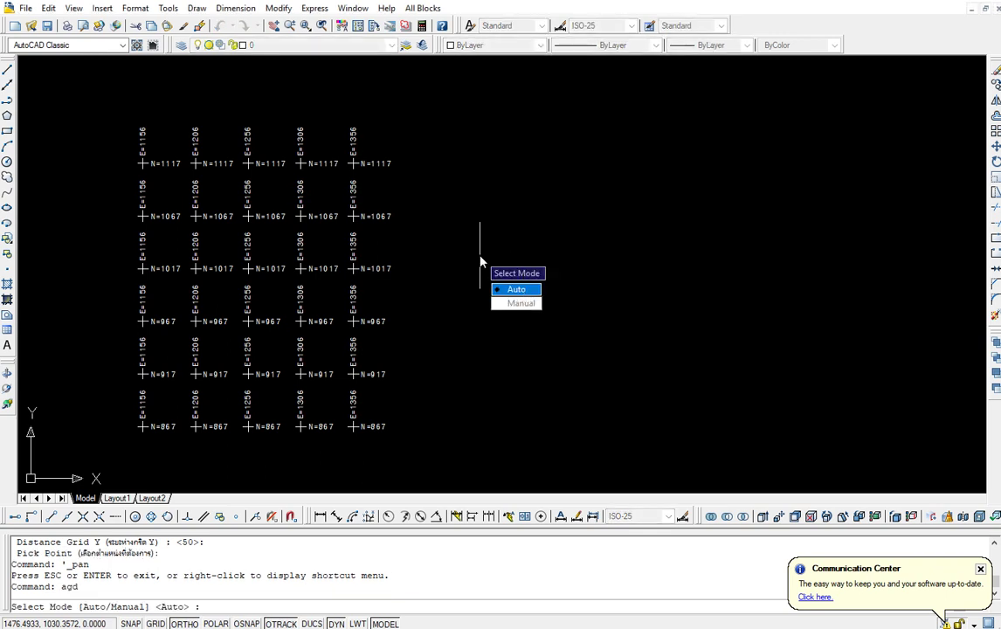
{"action": "left_click", "coordinate": [511, 288]}
{"action": "left_click", "coordinate": [510, 303]}
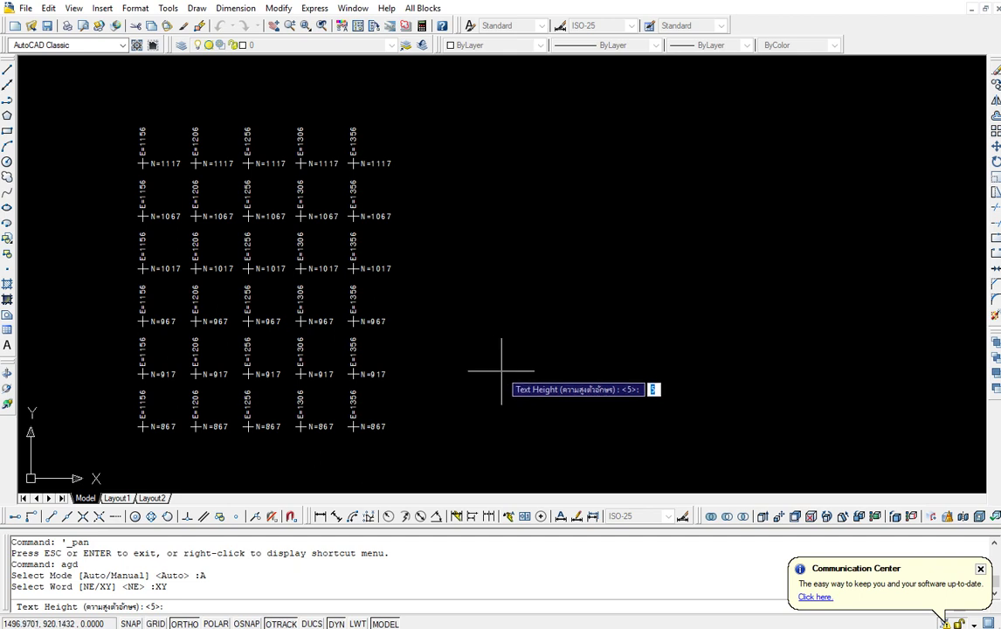
{"action": "key", "text": "Return"}
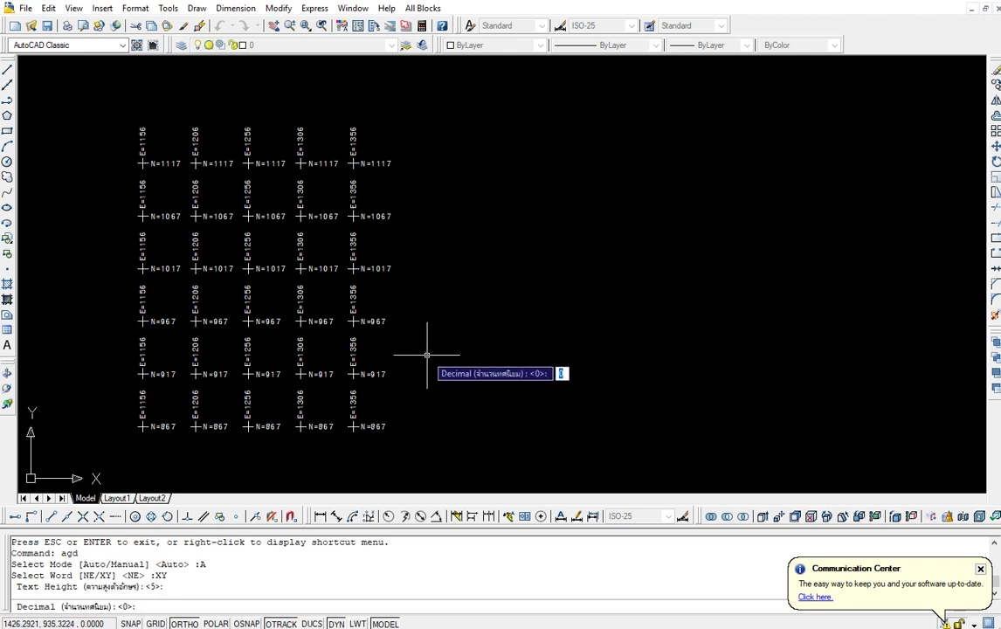
{"action": "type", "text": "2"}
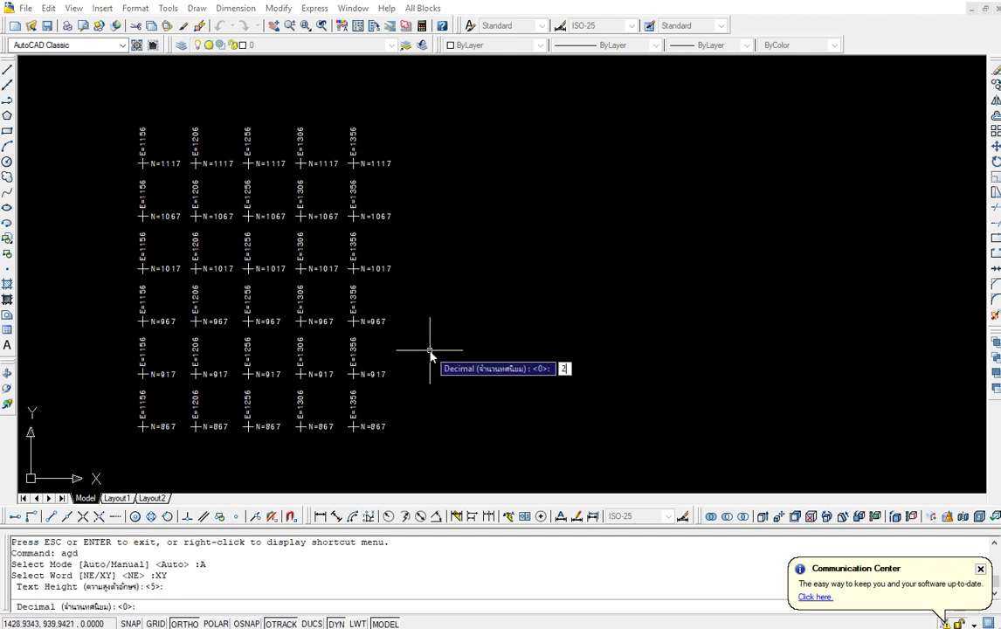
{"action": "key", "text": "Return"}
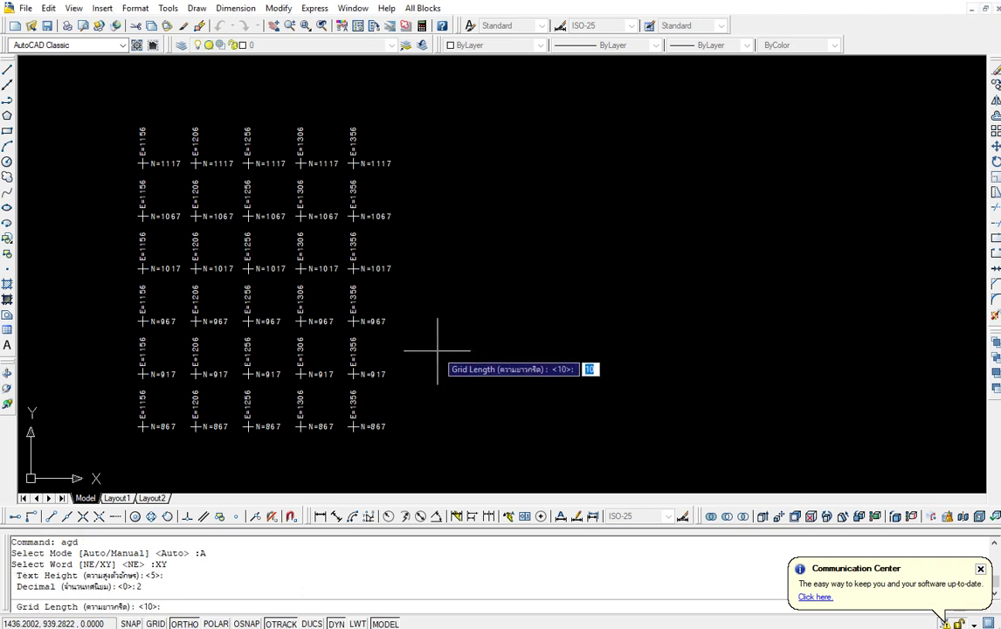
{"action": "key", "text": "Return"}
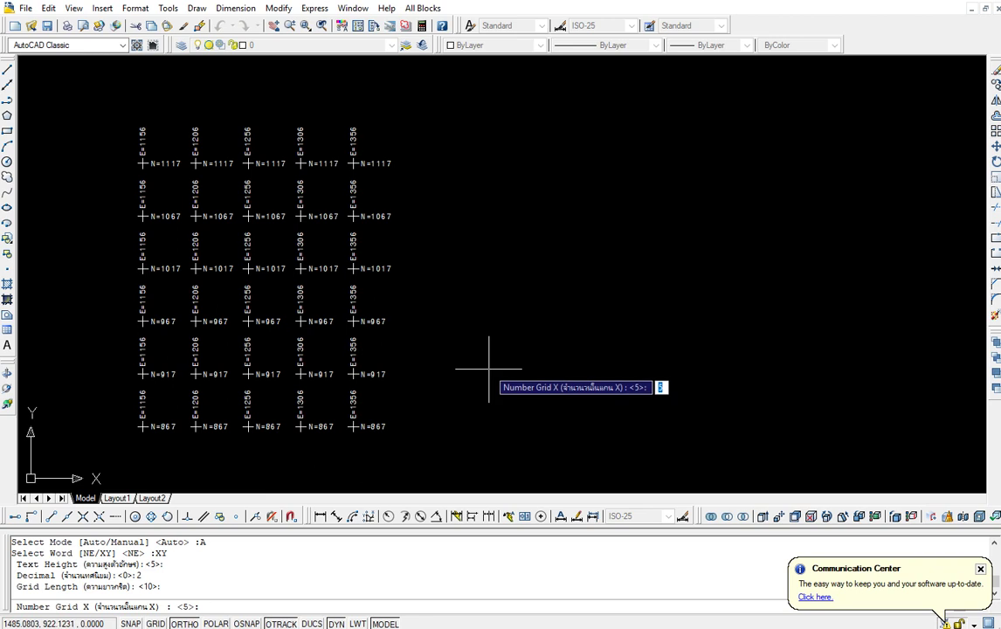
Step: Place a 6 by 8 grid with 50 column and 80 row spacing at X=1475.17, Y=926.74
{"action": "type", "text": "6"}
{"action": "key", "text": "Return"}
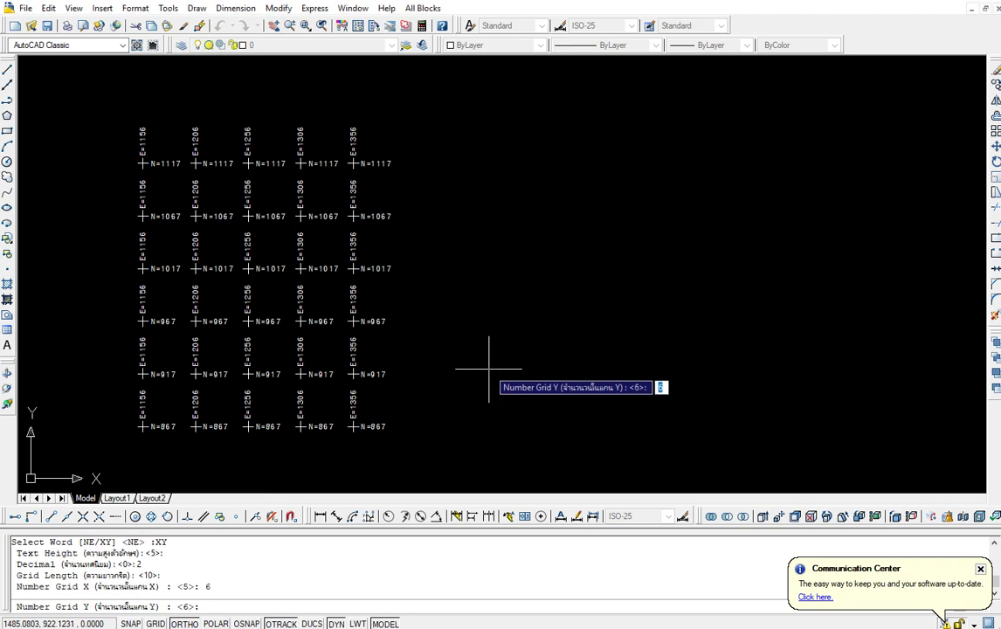
{"action": "type", "text": "8"}
{"action": "key", "text": "Return"}
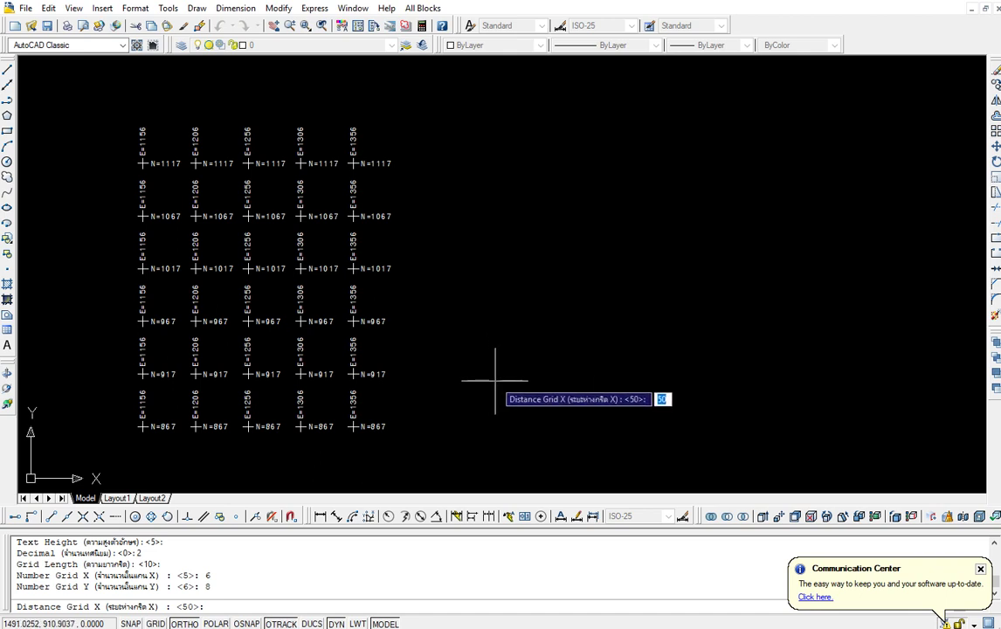
{"action": "key", "text": "Return"}
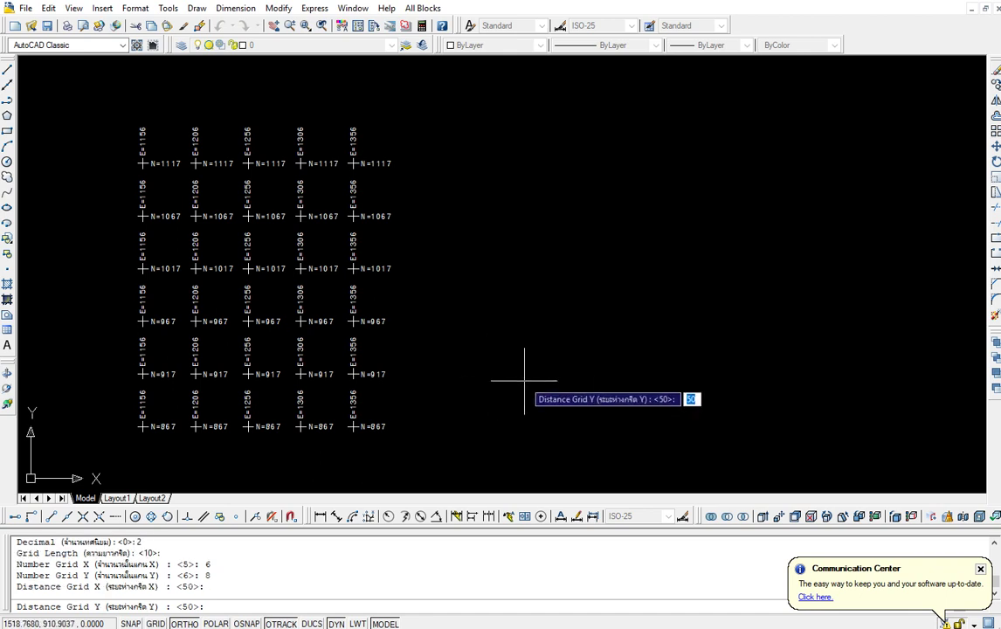
{"action": "type", "text": "8"}
{"action": "key", "text": "Return"}
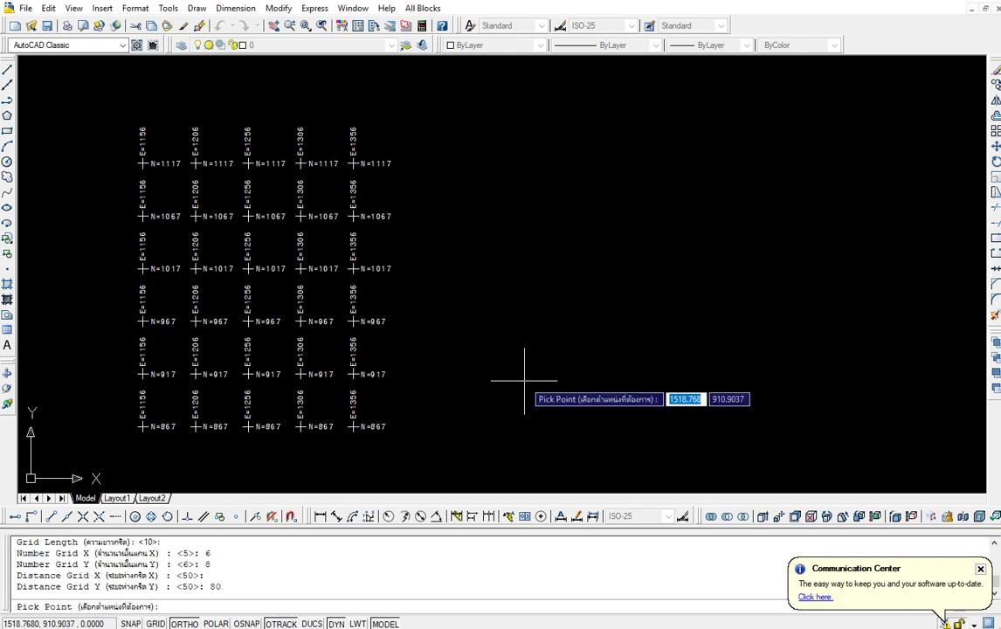
{"action": "left_click", "coordinate": [478, 363]}
Step: Pan and zoom to inspect the new X/Y grid's first crosses
{"action": "scroll", "coordinate": [608, 302], "scroll_direction": "down", "scroll_amount": 2}
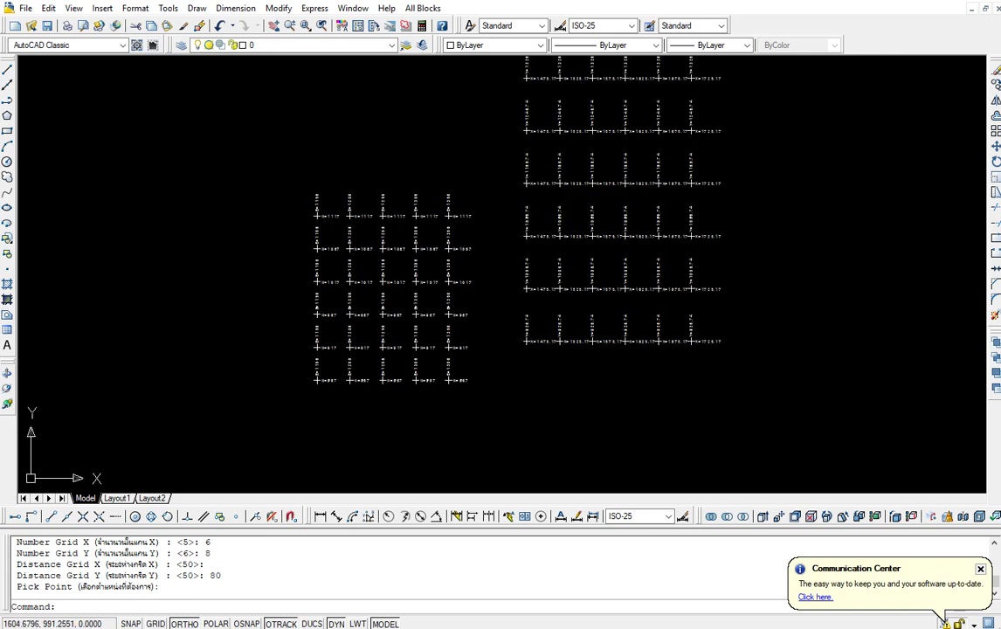
{"action": "left_click", "coordinate": [273, 28]}
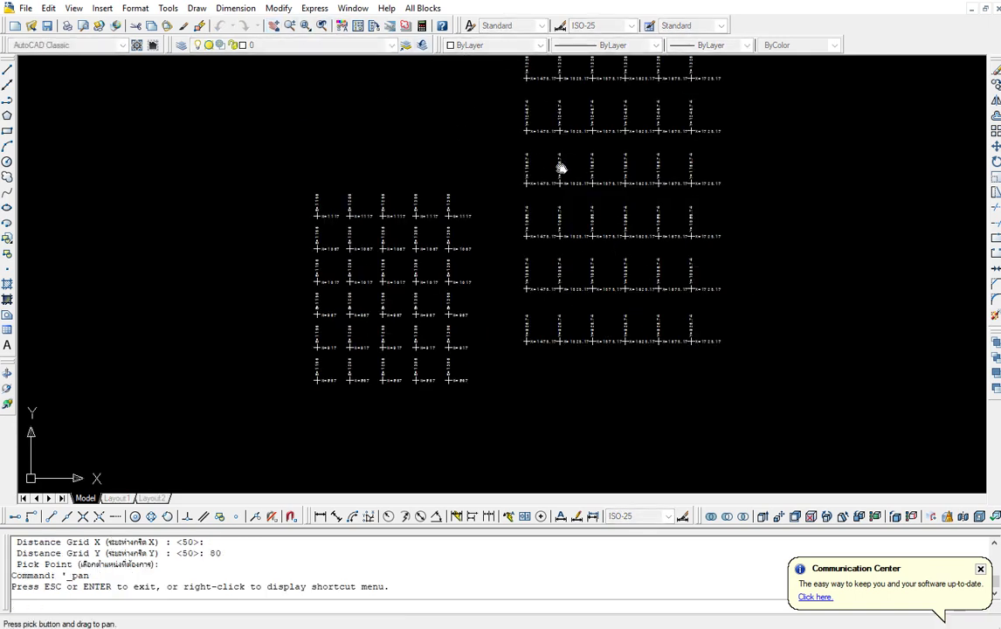
{"action": "mouse_move", "coordinate": [561, 166]}
{"action": "left_mouse_down"}
{"action": "mouse_move", "coordinate": [509, 263]}
{"action": "mouse_move", "coordinate": [431, 328]}
{"action": "mouse_move", "coordinate": [431, 288]}
{"action": "mouse_move", "coordinate": [432, 297]}
{"action": "left_mouse_up"}
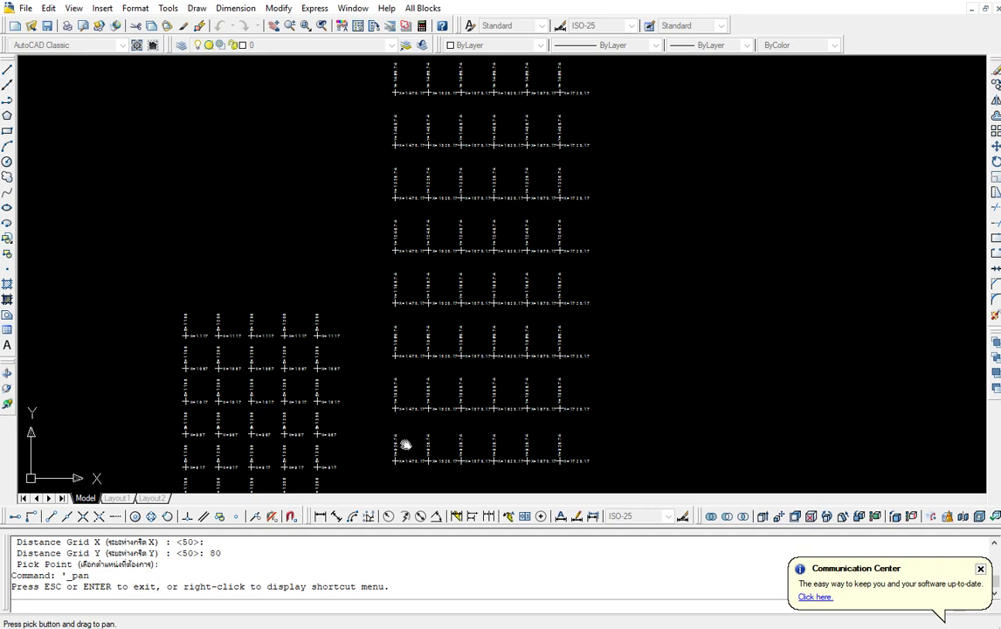
{"action": "scroll", "coordinate": [404, 467], "scroll_direction": "up", "scroll_amount": 6}
{"action": "scroll", "coordinate": [409, 471], "scroll_direction": "up", "scroll_amount": 2}
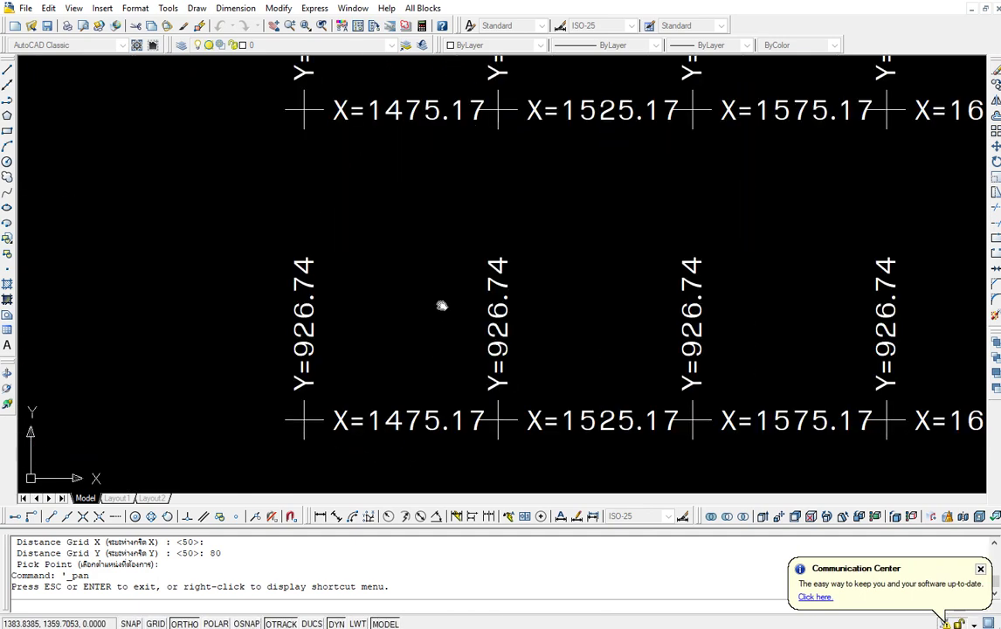
{"action": "mouse_move", "coordinate": [442, 306]}
{"action": "left_mouse_down"}
{"action": "mouse_move", "coordinate": [448, 254]}
{"action": "mouse_move", "coordinate": [453, 262]}
{"action": "left_mouse_up"}
{"action": "scroll", "coordinate": [428, 240], "scroll_direction": "down", "scroll_amount": 2}
{"action": "right_click", "coordinate": [414, 227]}
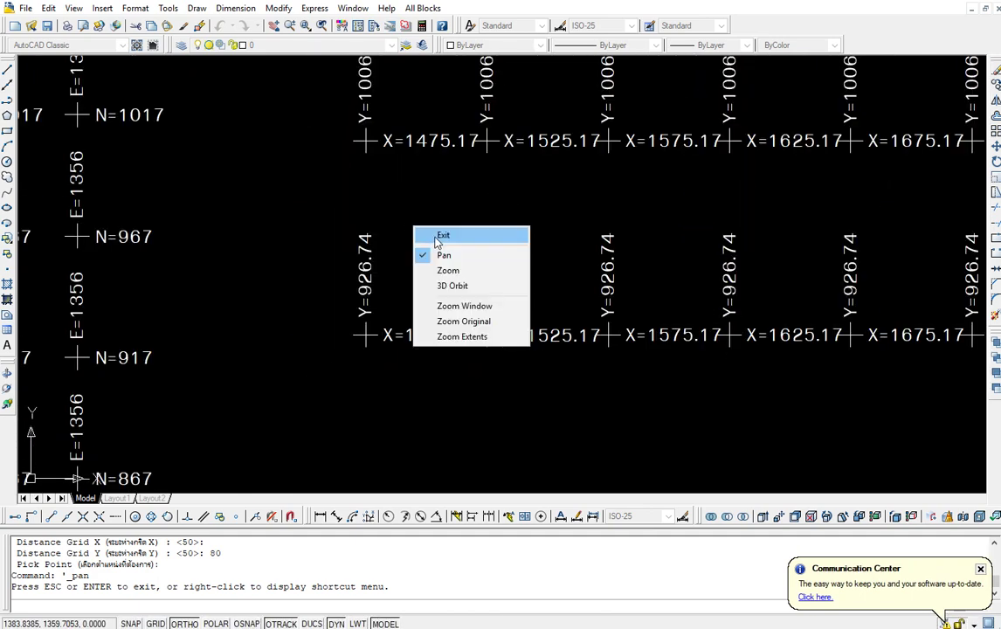
{"action": "left_click", "coordinate": [437, 236]}
Step: Add a 50 horizontal linear dimension between the X=1475.17 and X=1525.17 crosses
{"action": "left_click", "coordinate": [320, 517]}
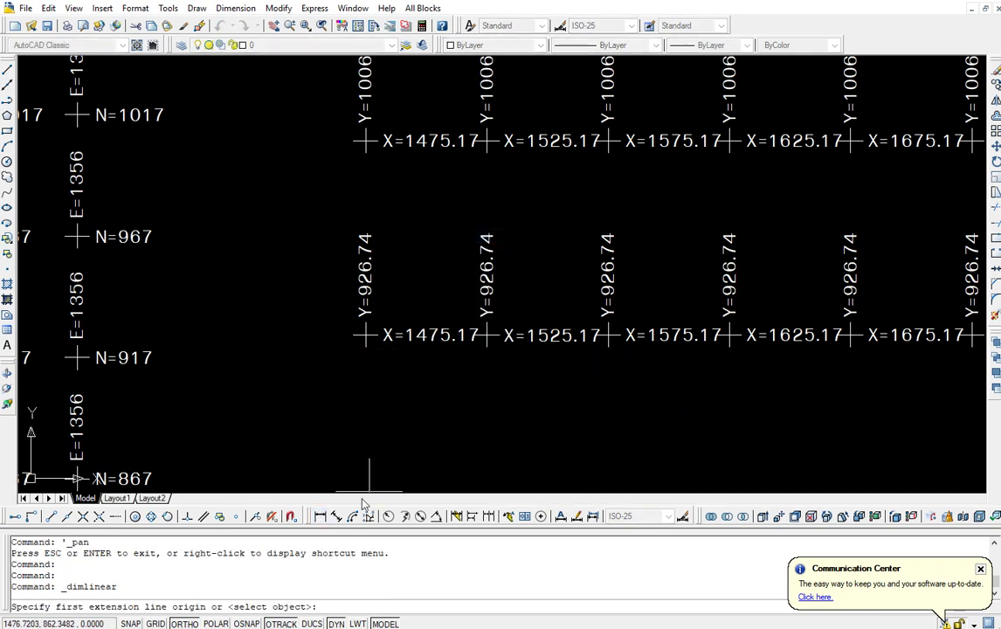
{"action": "right_click", "coordinate": [247, 624]}
{"action": "left_click", "coordinate": [270, 602]}
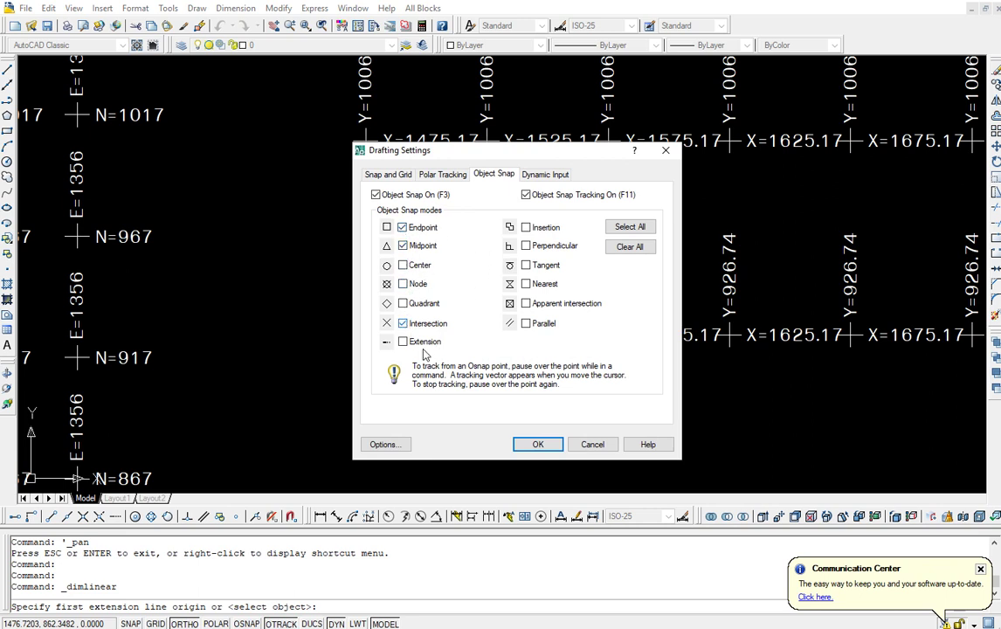
{"action": "left_click", "coordinate": [534, 445]}
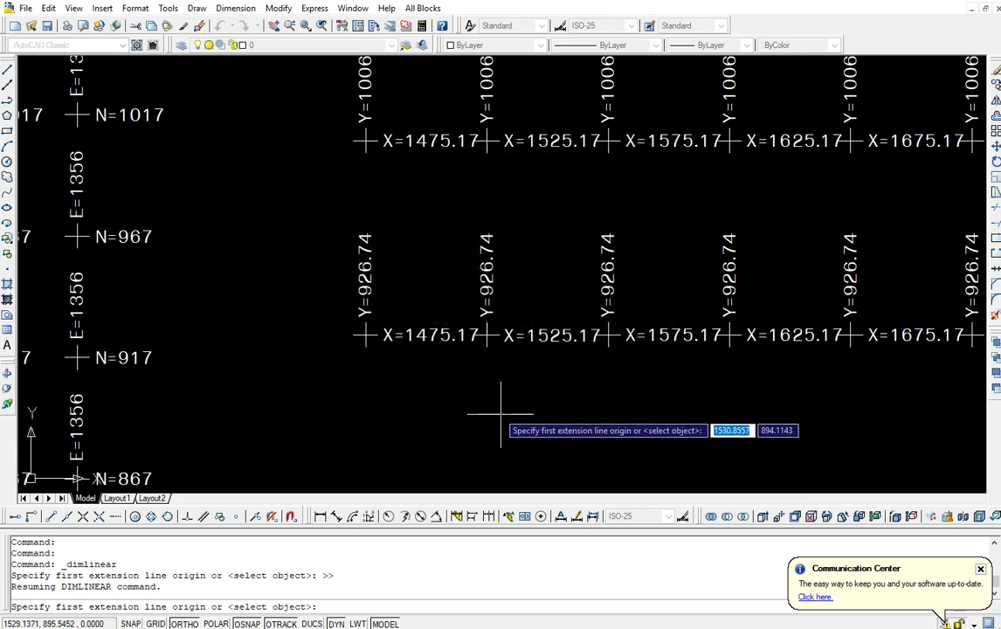
{"action": "left_click", "coordinate": [365, 335]}
{"action": "left_click", "coordinate": [486, 335]}
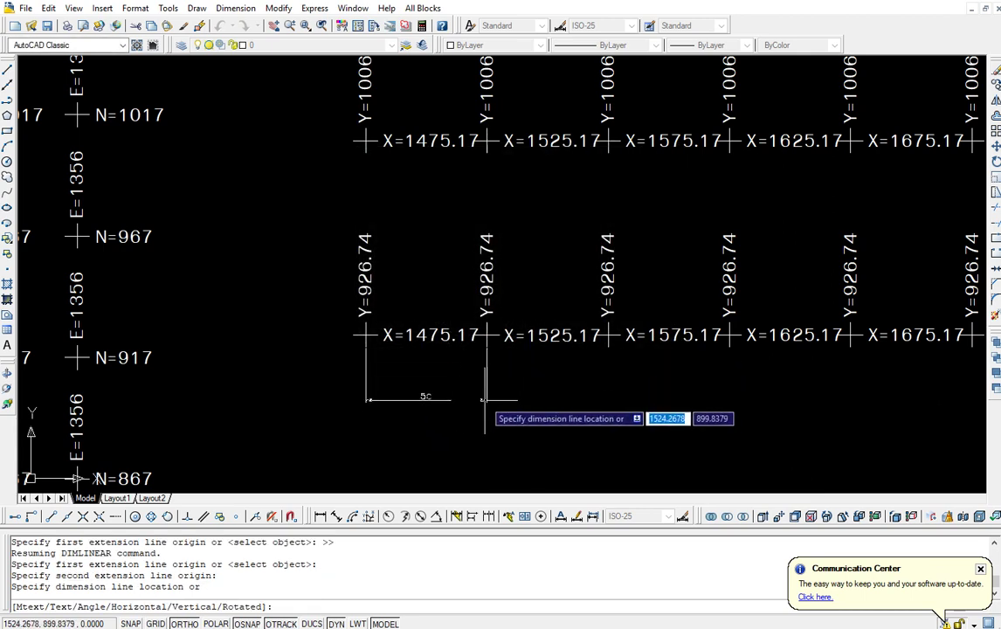
{"action": "left_click", "coordinate": [485, 400]}
Step: Add an 80 vertical linear dimension between the first two rows of crosses
{"action": "key", "text": "Return"}
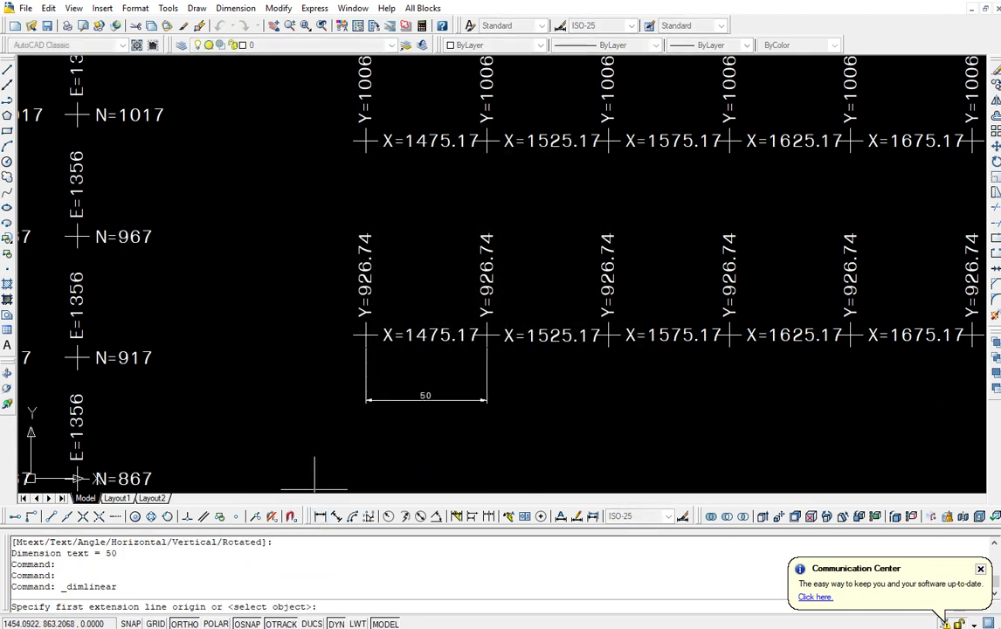
{"action": "left_click", "coordinate": [352, 336]}
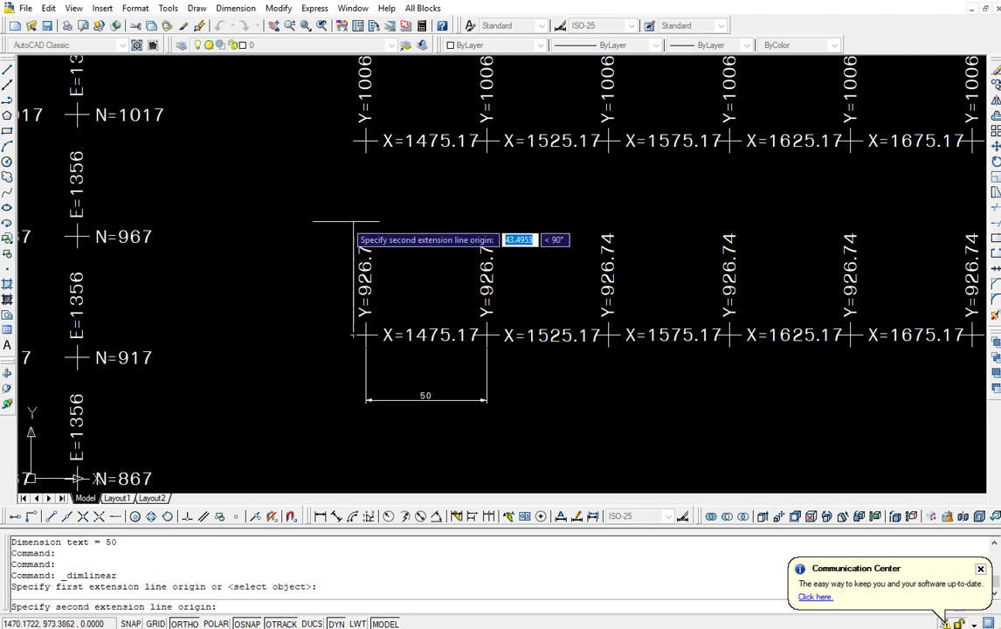
{"action": "left_click", "coordinate": [351, 144]}
{"action": "left_click", "coordinate": [301, 160]}
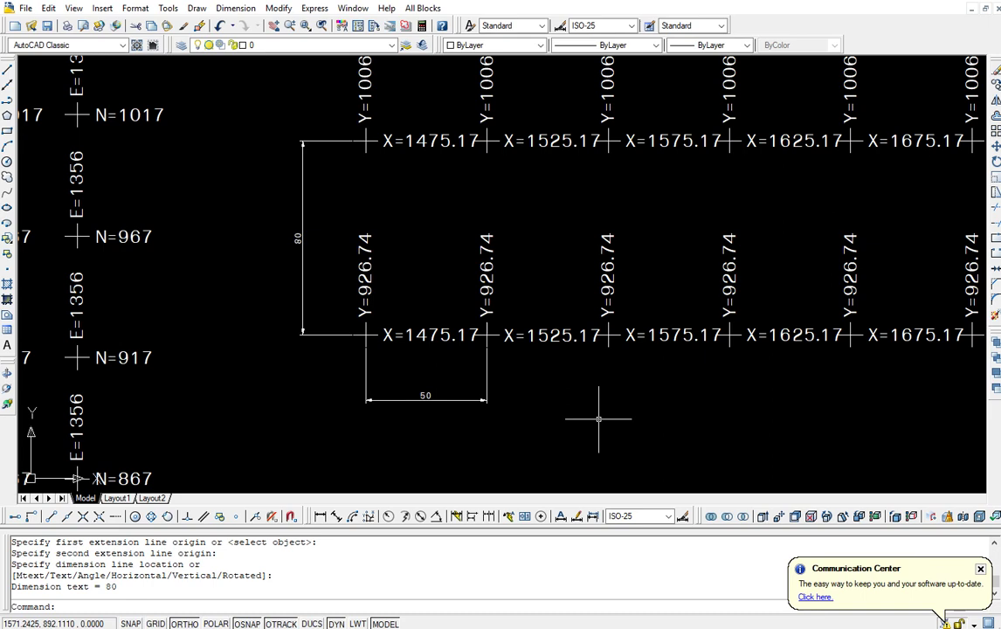
{"action": "scroll", "coordinate": [598, 419], "scroll_direction": "down", "scroll_amount": 2}
{"action": "scroll", "coordinate": [600, 415], "scroll_direction": "down", "scroll_amount": 3}
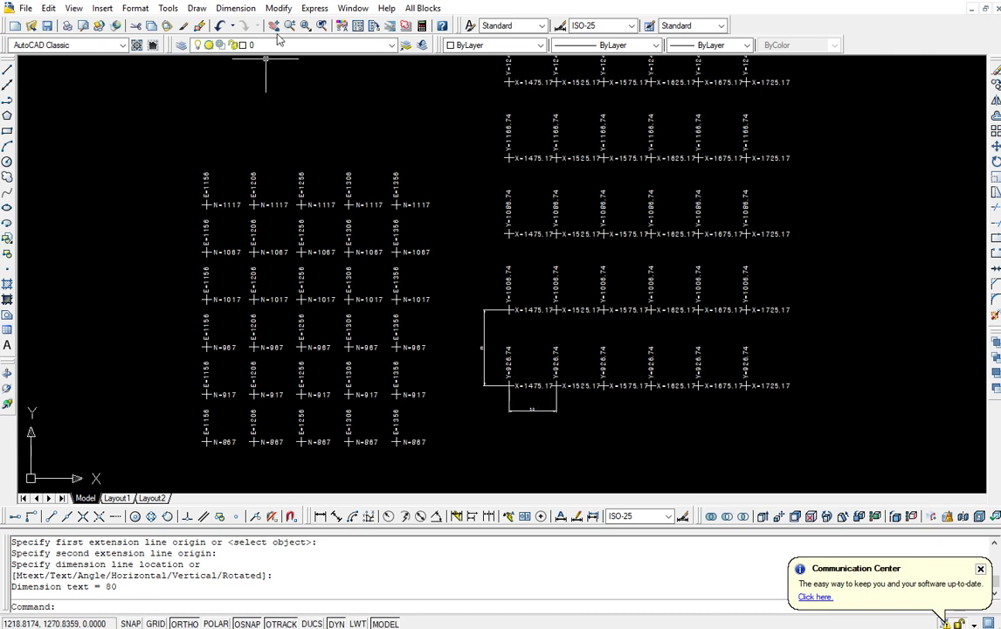
{"action": "left_click", "coordinate": [273, 25]}
{"action": "mouse_move", "coordinate": [577, 226]}
{"action": "left_mouse_down"}
{"action": "mouse_move", "coordinate": [494, 224]}
{"action": "mouse_move", "coordinate": [308, 311]}
{"action": "left_mouse_up"}
Step: Rerun AGD in Manual mode with N/E labels, text height 5, 3 decimals and cross length 10
{"action": "scroll", "coordinate": [524, 218], "scroll_direction": "down", "scroll_amount": 2}
{"action": "right_click", "coordinate": [389, 300]}
{"action": "left_click", "coordinate": [411, 311]}
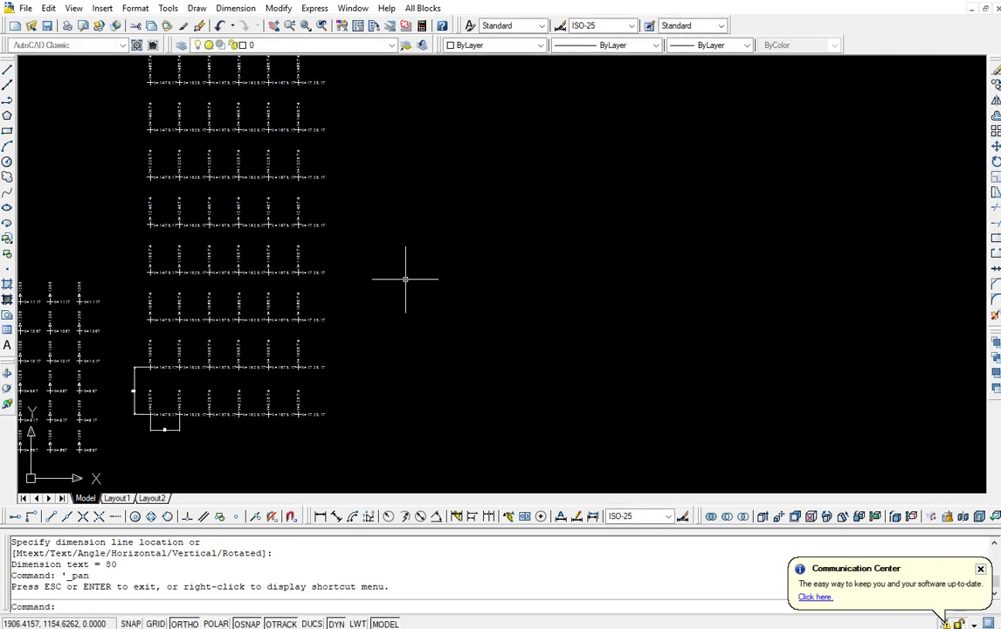
{"action": "right_click", "coordinate": [405, 279]}
{"action": "mouse_move", "coordinate": [471, 302]}
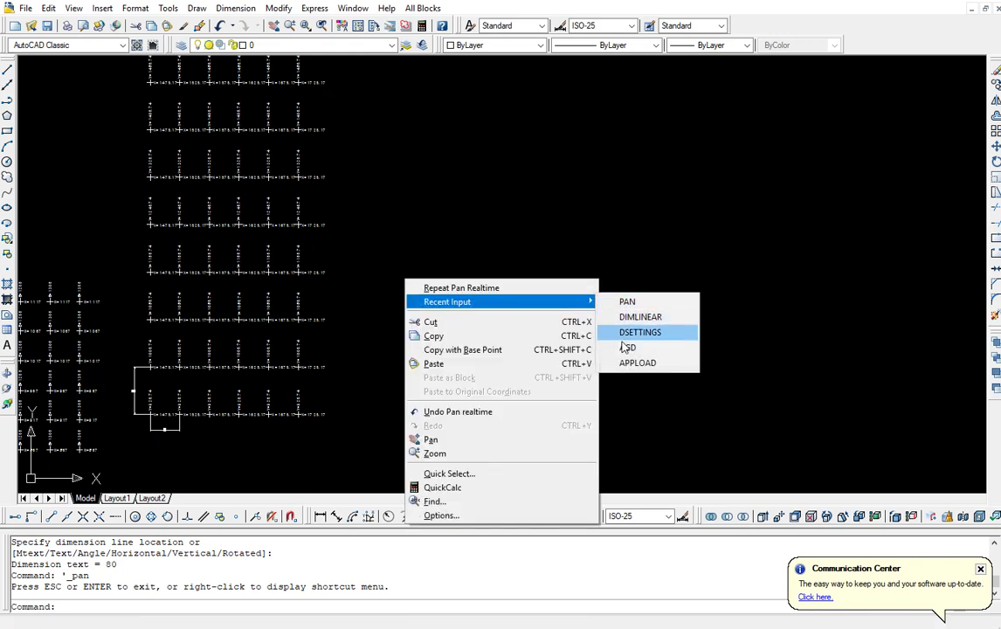
{"action": "left_click", "coordinate": [627, 348]}
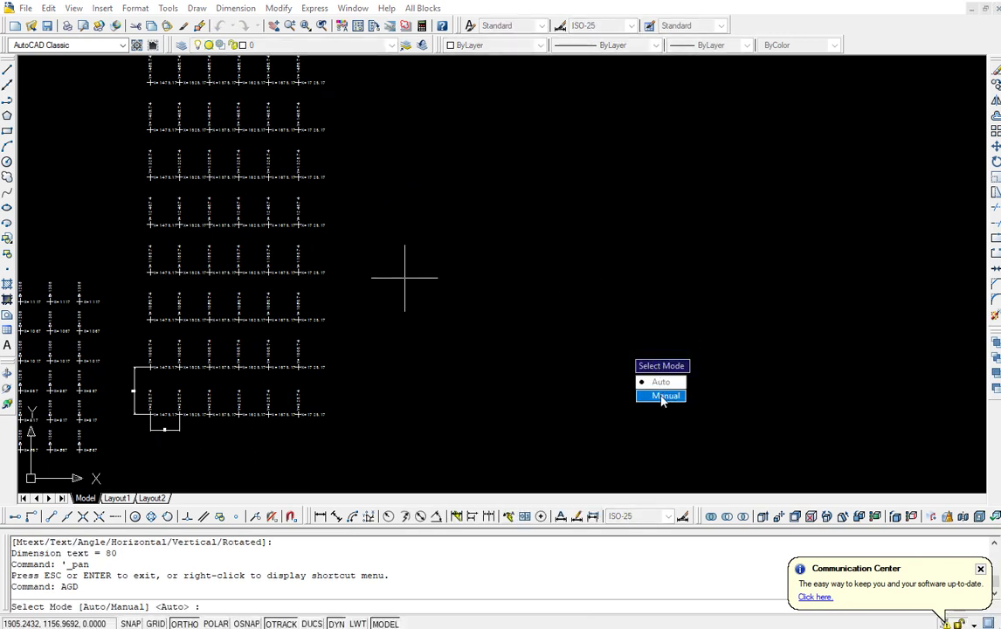
{"action": "left_click", "coordinate": [663, 395]}
{"action": "left_click", "coordinate": [657, 383]}
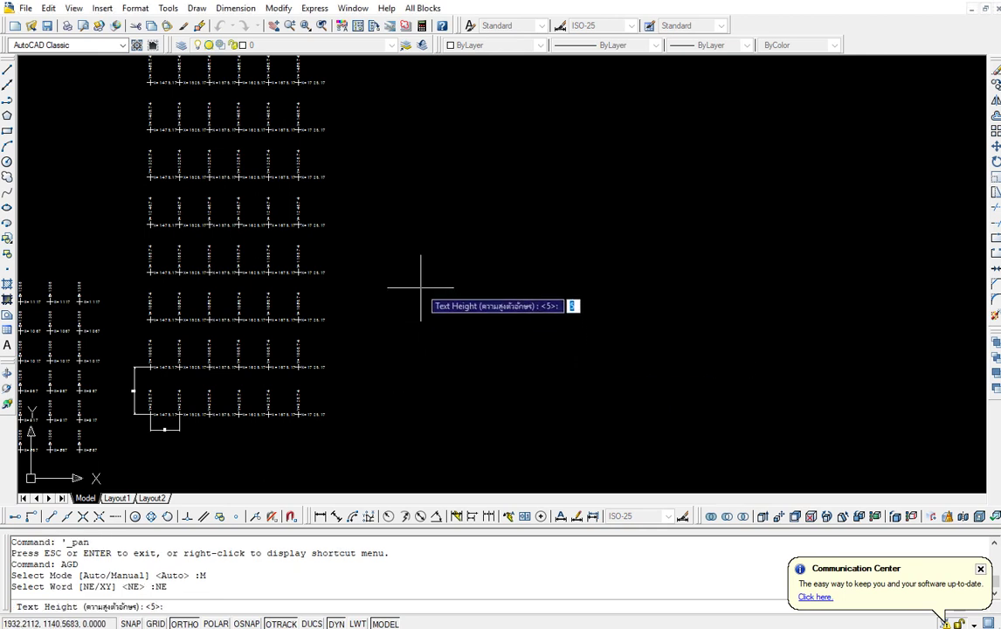
{"action": "key", "text": "Return"}
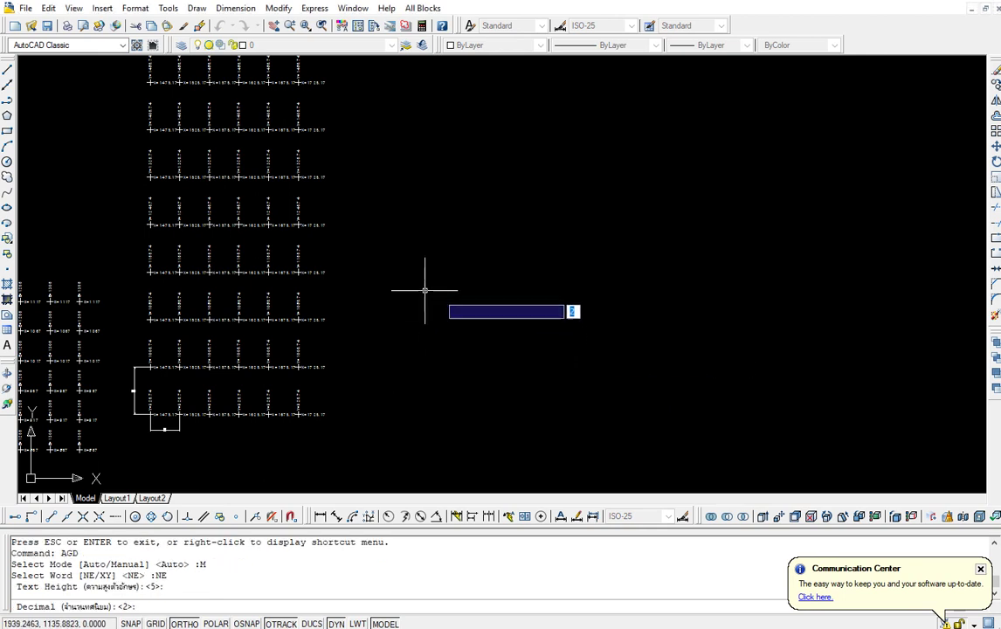
{"action": "type", "text": "3"}
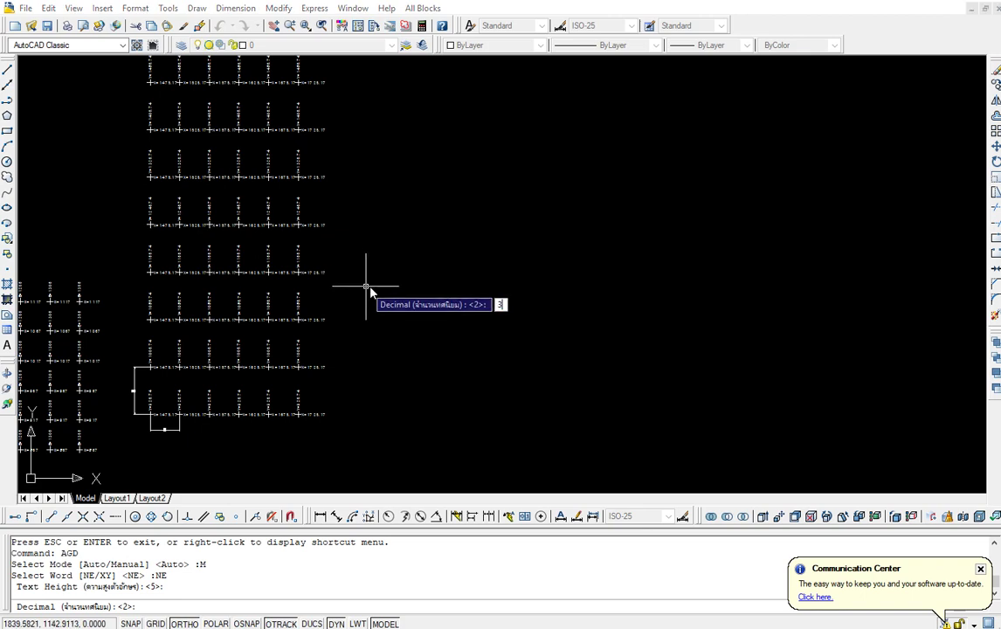
{"action": "key", "text": "Return"}
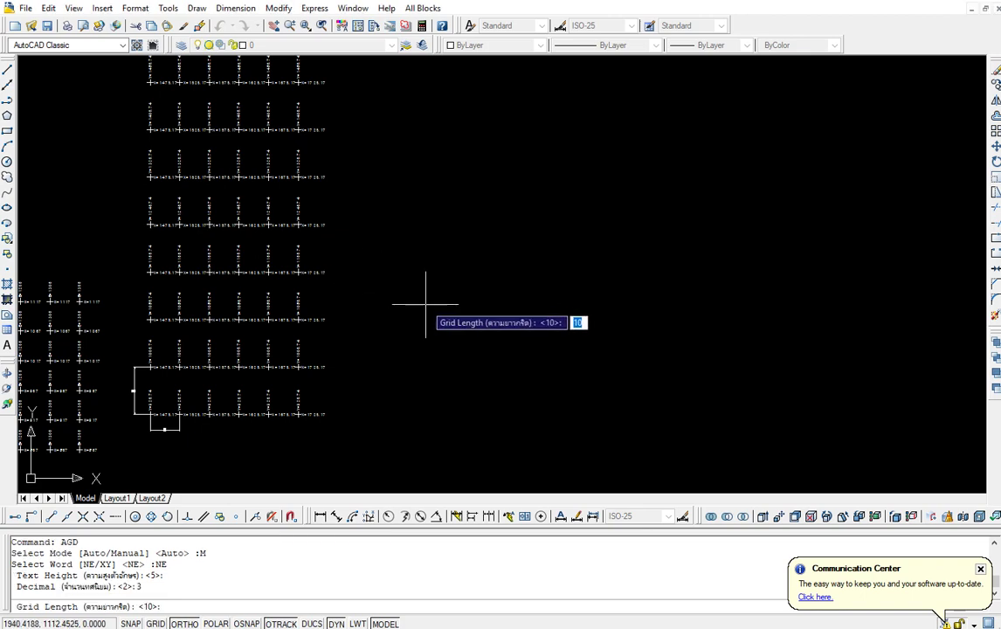
{"action": "key", "text": "Return"}
Step: Pick six N/E-labelled points, such as E=1857.85, N=942.727 and E=1954.764, N=1015.491
{"action": "scroll", "coordinate": [377, 414], "scroll_direction": "up", "scroll_amount": 5}
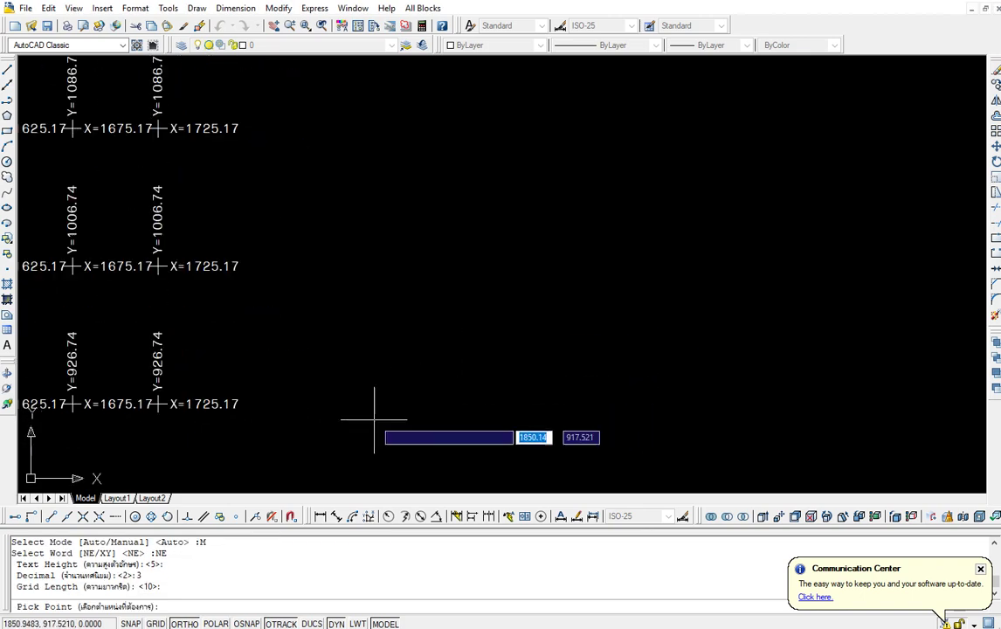
{"action": "scroll", "coordinate": [384, 393], "scroll_direction": "up", "scroll_amount": 2}
{"action": "left_click", "coordinate": [389, 360]}
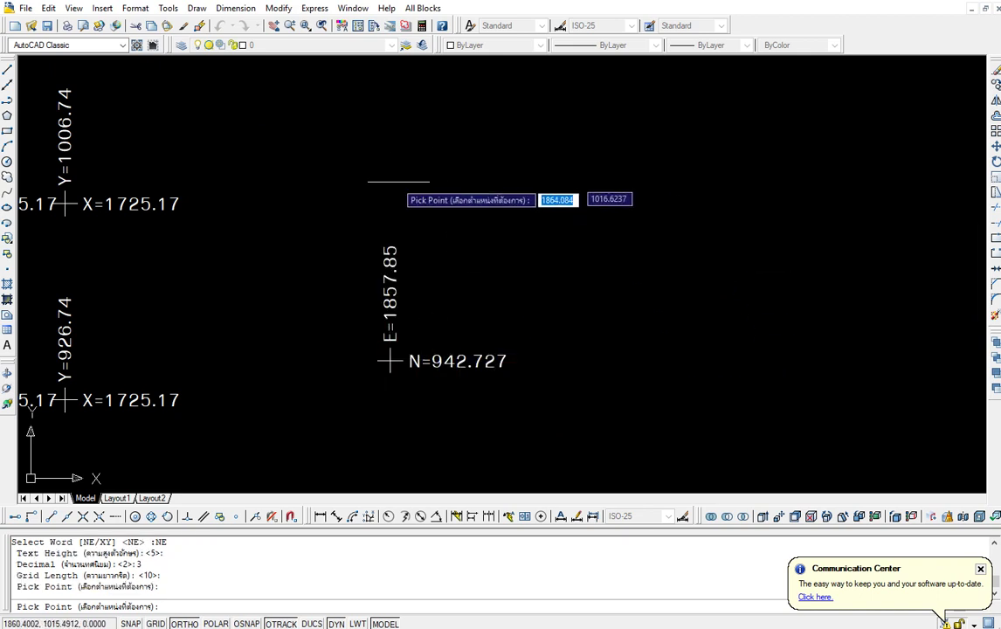
{"action": "left_click", "coordinate": [387, 180]}
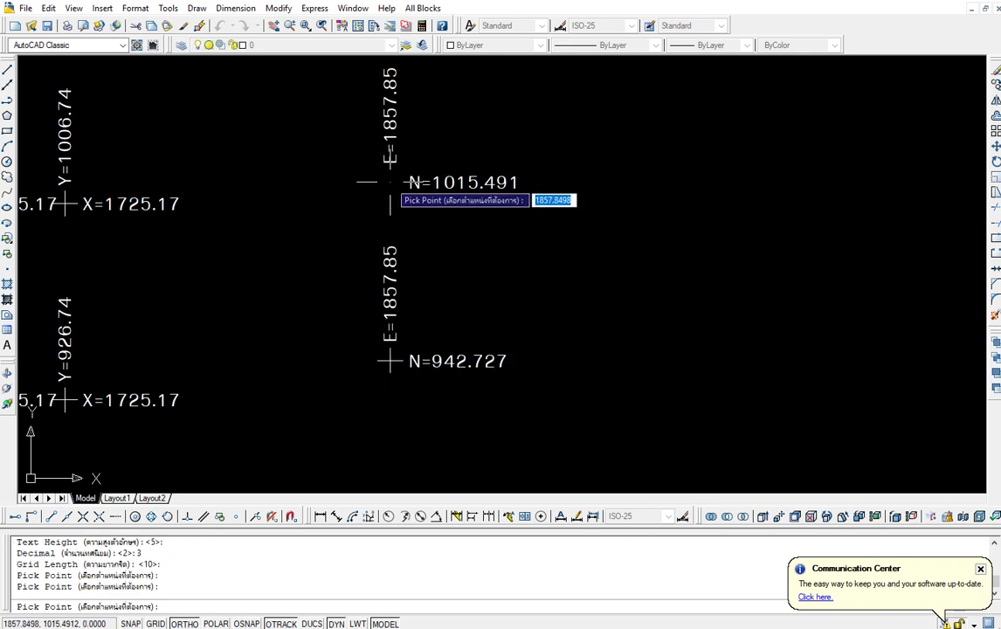
{"action": "left_click", "coordinate": [627, 182]}
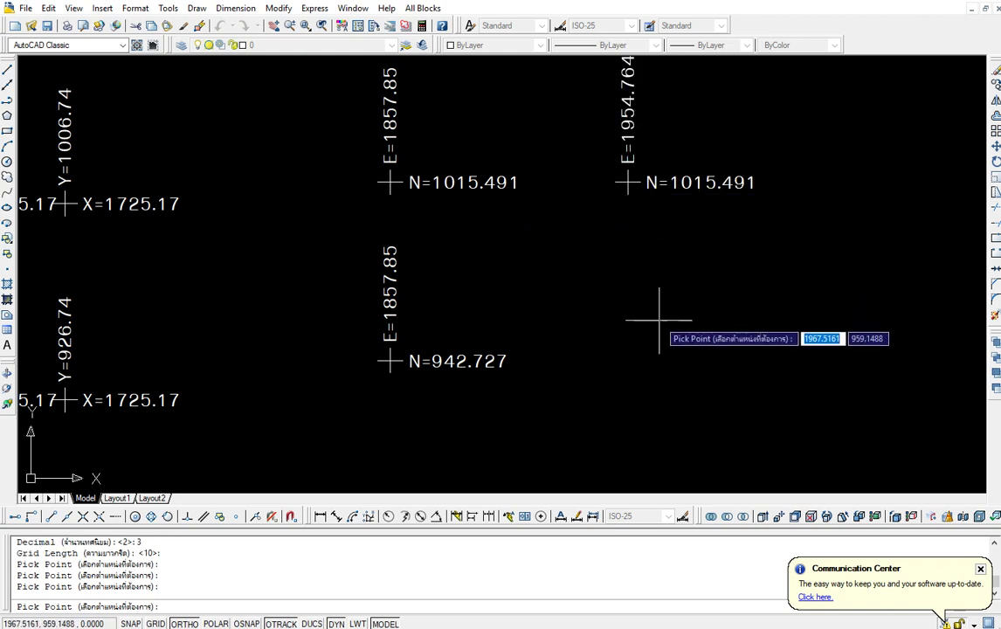
{"action": "scroll", "coordinate": [635, 314], "scroll_direction": "down", "scroll_amount": 2}
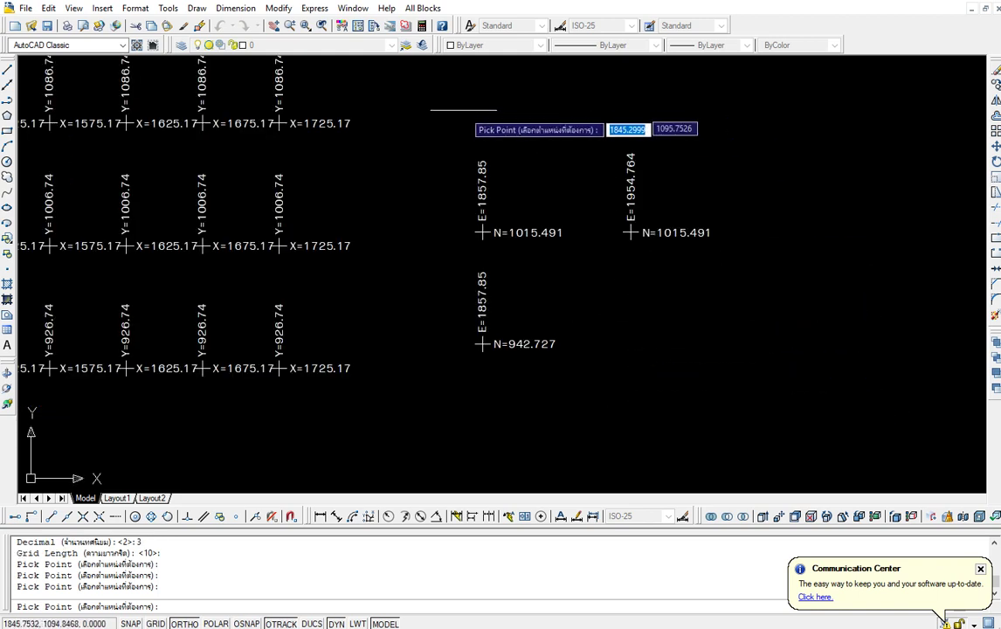
{"action": "left_click", "coordinate": [477, 94]}
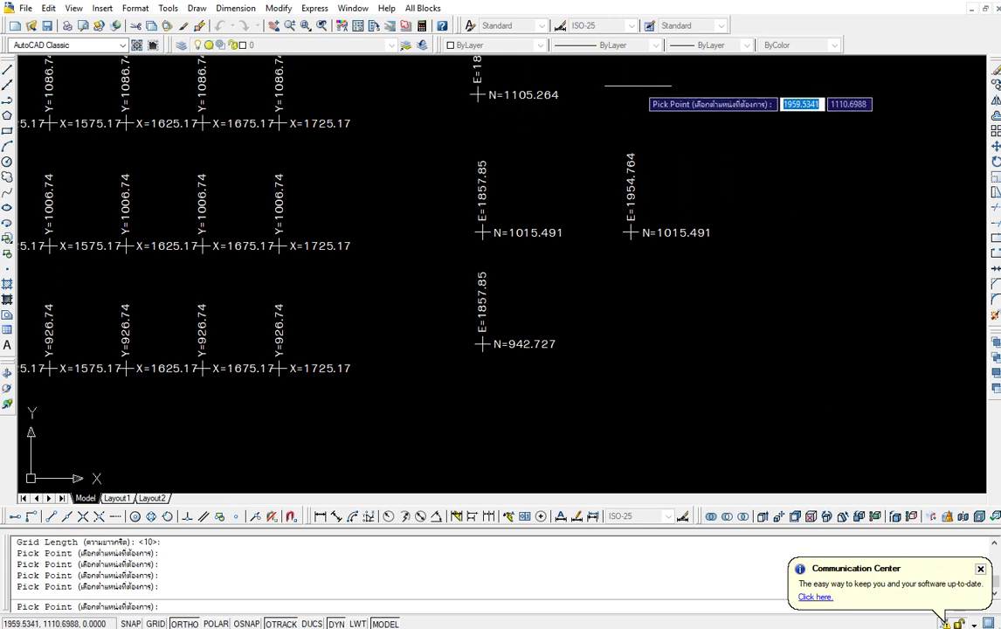
{"action": "left_click", "coordinate": [636, 86]}
{"action": "left_click", "coordinate": [639, 346]}
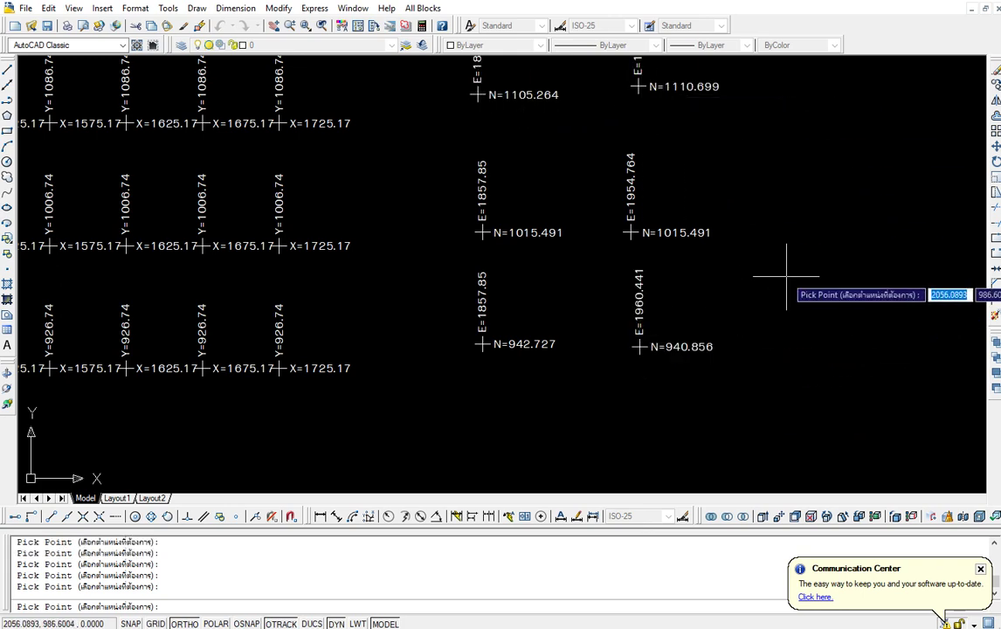
{"action": "scroll", "coordinate": [784, 277], "scroll_direction": "down", "scroll_amount": 2}
{"action": "scroll", "coordinate": [834, 272], "scroll_direction": "down", "scroll_amount": 1}
{"action": "key", "text": "Return"}
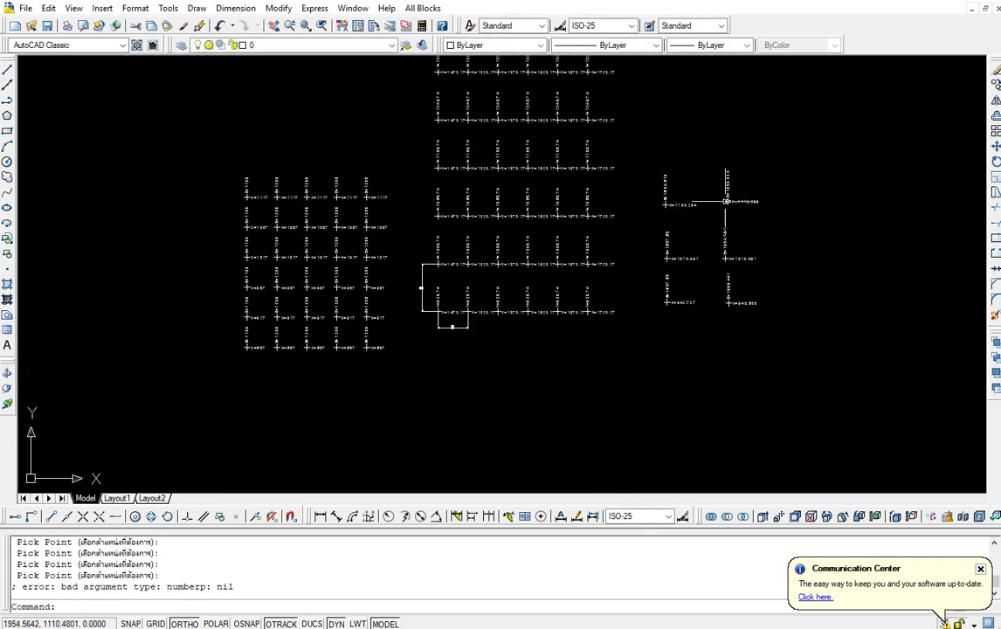
{"action": "scroll", "coordinate": [723, 251], "scroll_direction": "up", "scroll_amount": 1}
{"action": "scroll", "coordinate": [607, 203], "scroll_direction": "up", "scroll_amount": 3}
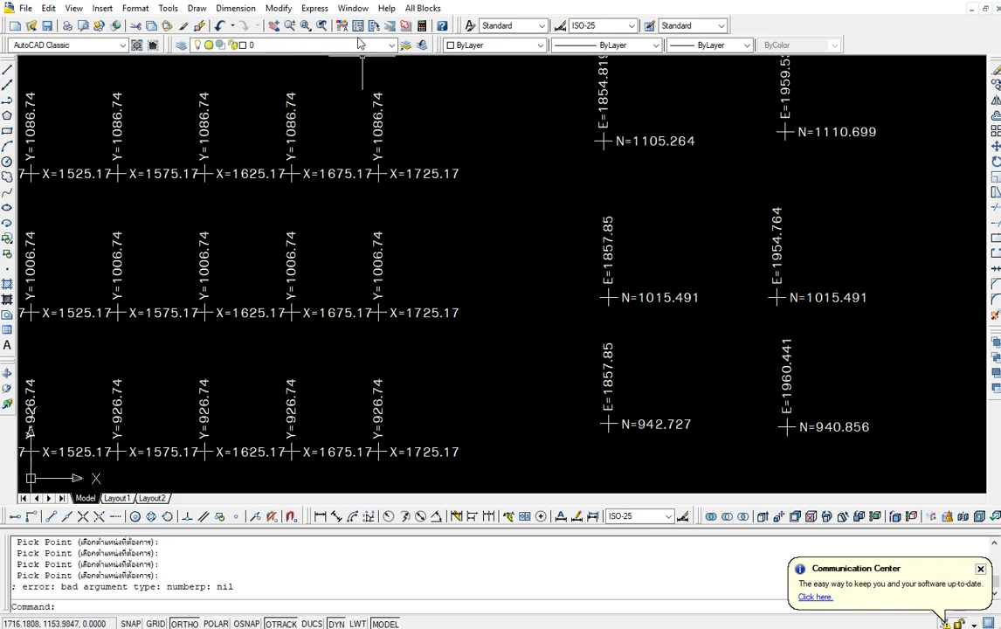
Step: Pan the drawing left to make room beside the N/E points
{"action": "left_click", "coordinate": [275, 28]}
{"action": "left_click_drag", "start_coordinate": [776, 201], "coordinate": [597, 201]}
{"action": "left_click_drag", "start_coordinate": [744, 201], "coordinate": [565, 237]}
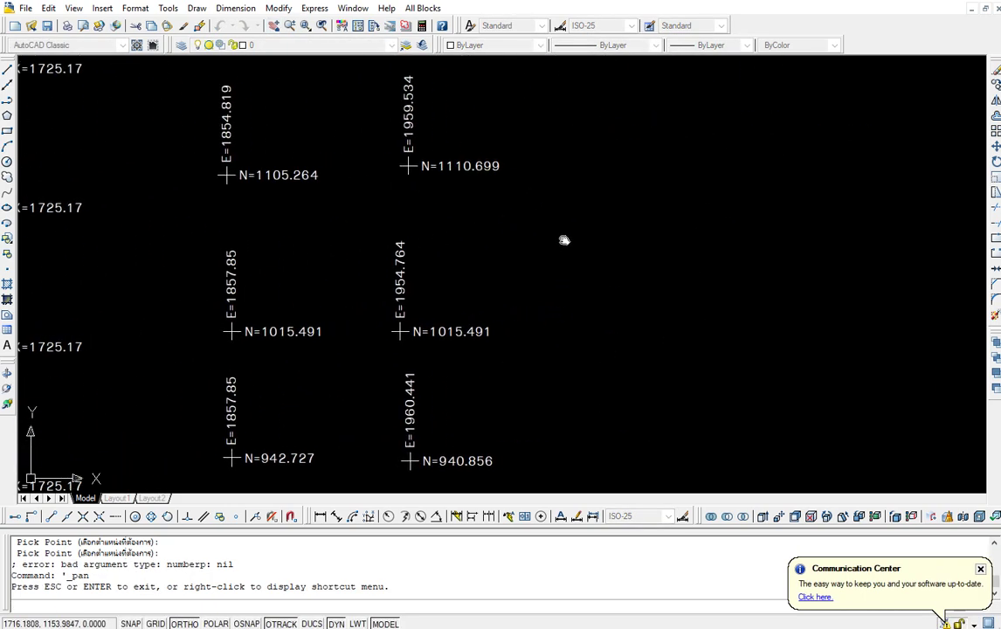
{"action": "scroll", "coordinate": [565, 239], "scroll_direction": "down", "scroll_amount": 2}
{"action": "right_click", "coordinate": [565, 241]}
{"action": "left_click", "coordinate": [590, 249]}
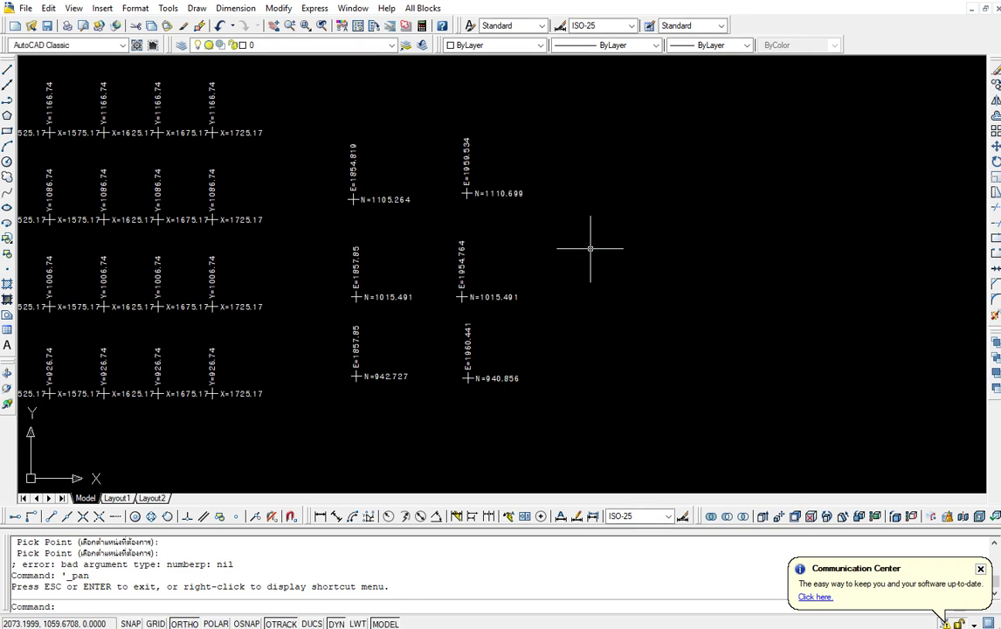
Step: Run AGD in Manual mode with X/Y labels, text height 5, 0 decimals and length 10
{"action": "type", "text": "ago"}
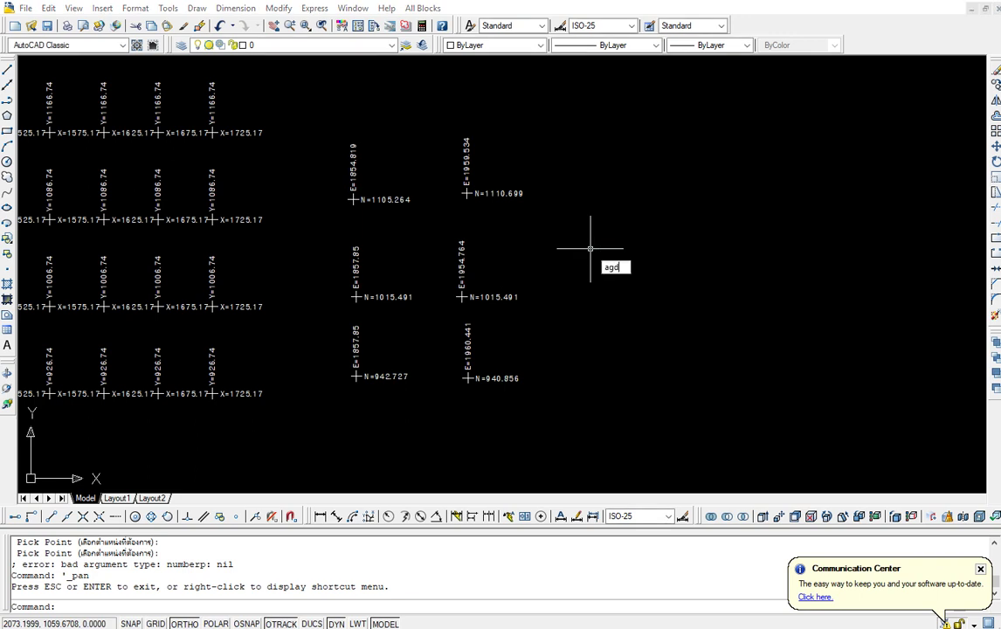
{"action": "key", "text": "Return"}
{"action": "left_click", "coordinate": [622, 297]}
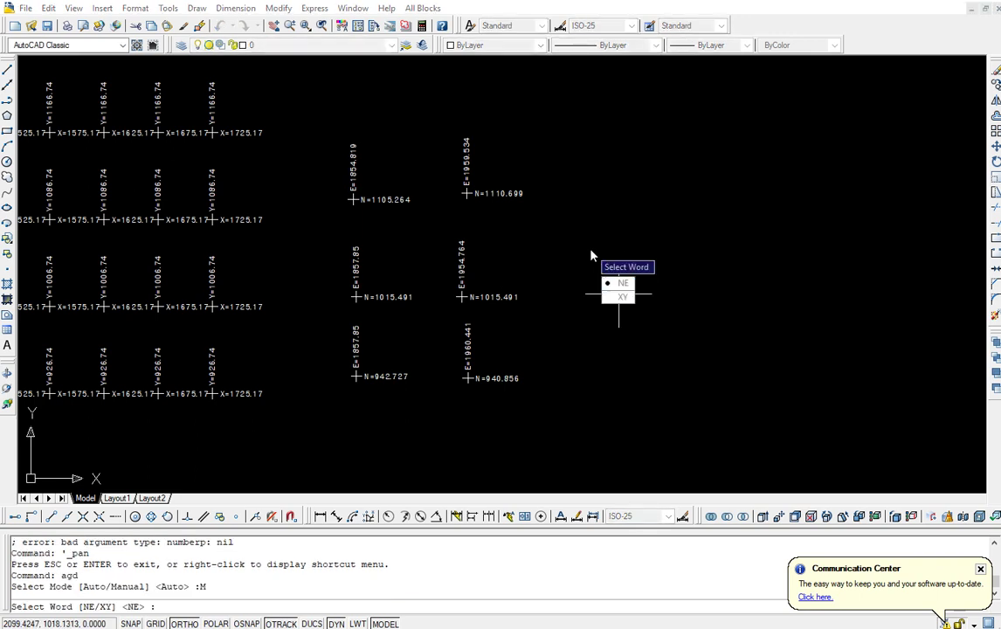
{"action": "left_click", "coordinate": [622, 297]}
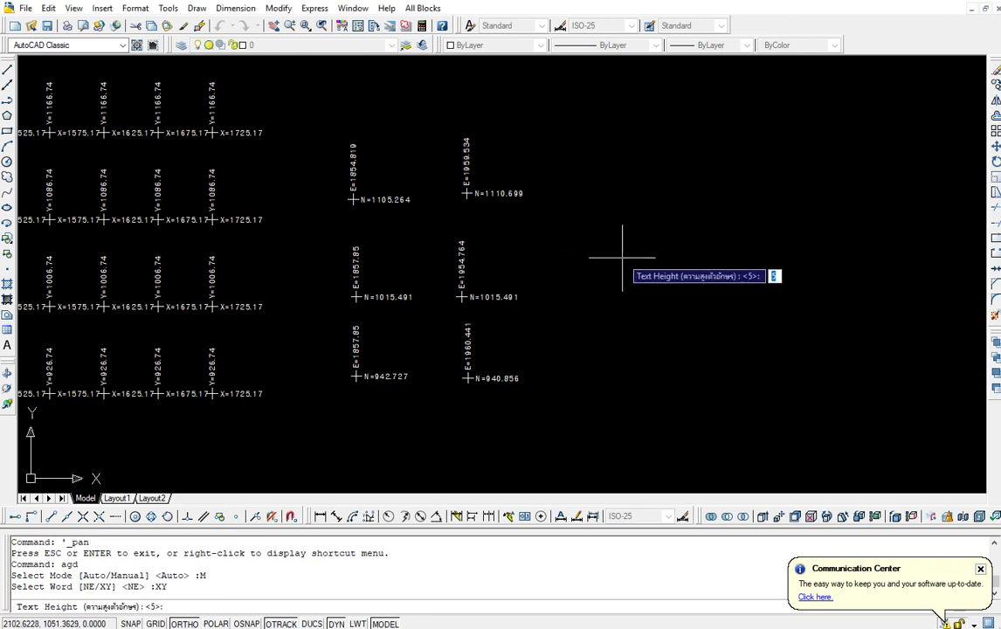
{"action": "key", "text": "Return"}
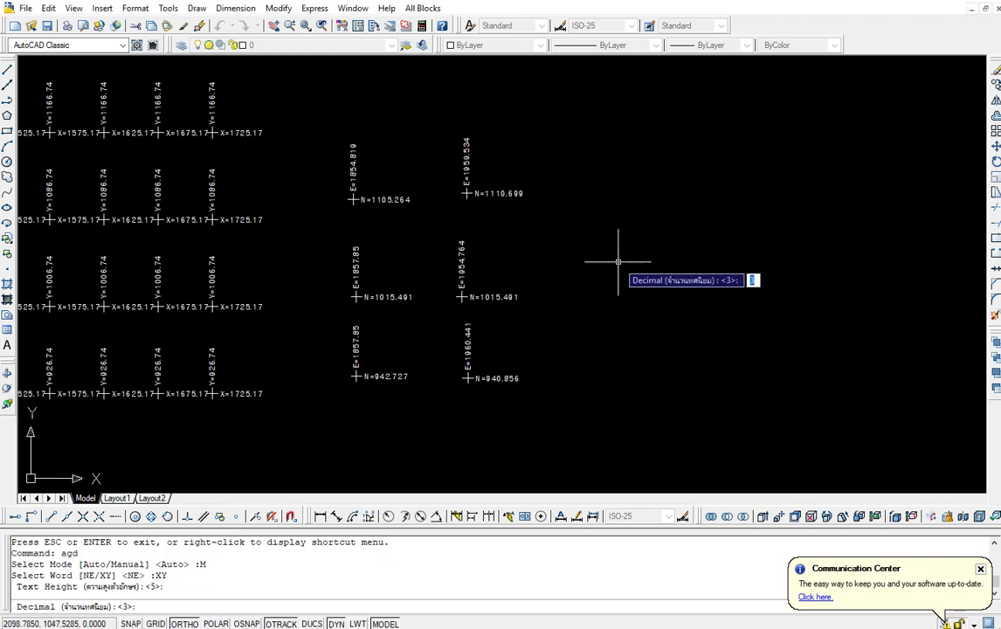
{"action": "type", "text": "0"}
{"action": "key", "text": "Return"}
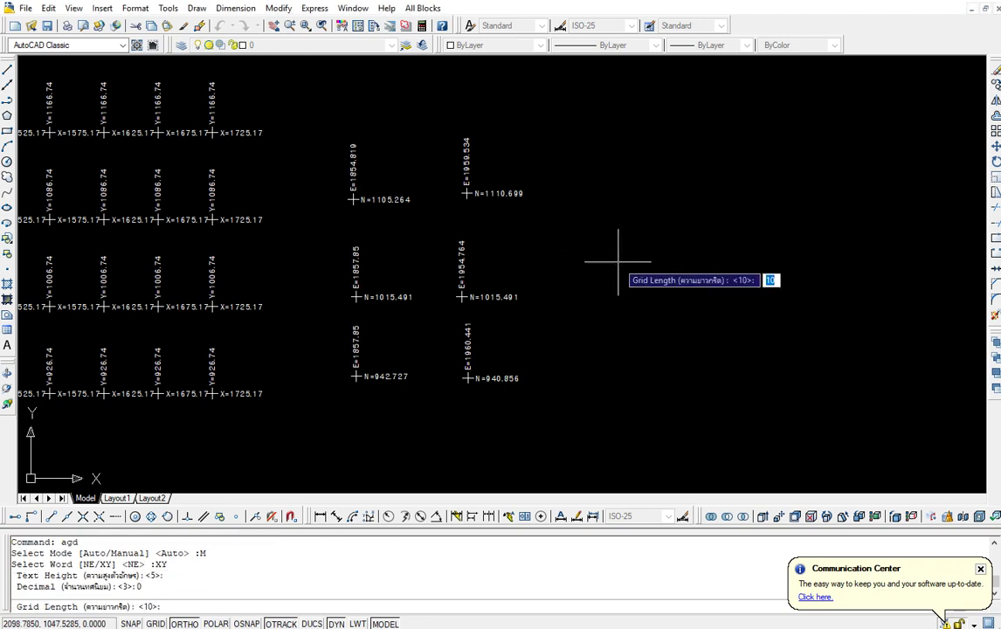
{"action": "key", "text": "Return"}
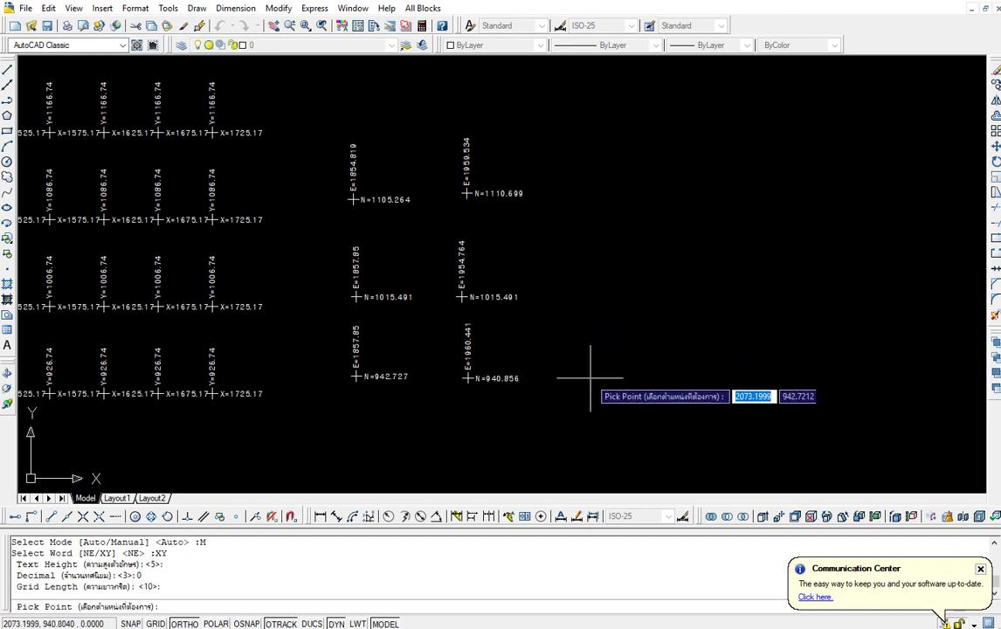
Step: Pick seven X/Y-labelled points from X=2079, Y=945 through X=2175, Y=936
{"action": "left_click", "coordinate": [596, 372]}
{"action": "scroll", "coordinate": [684, 367], "scroll_direction": "up", "scroll_amount": 2}
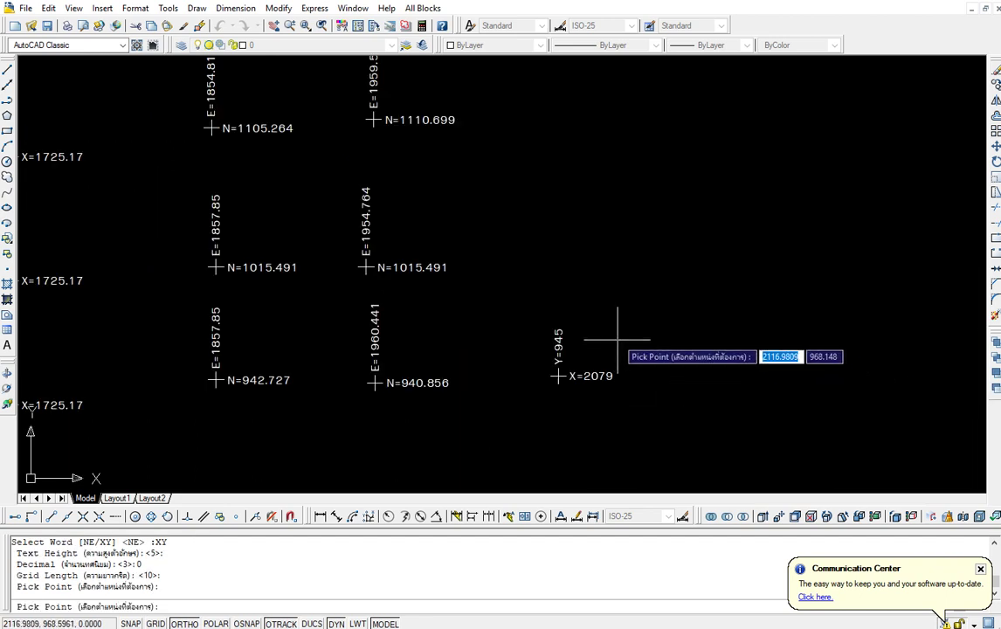
{"action": "left_click", "coordinate": [557, 280]}
{"action": "left_click", "coordinate": [552, 154]}
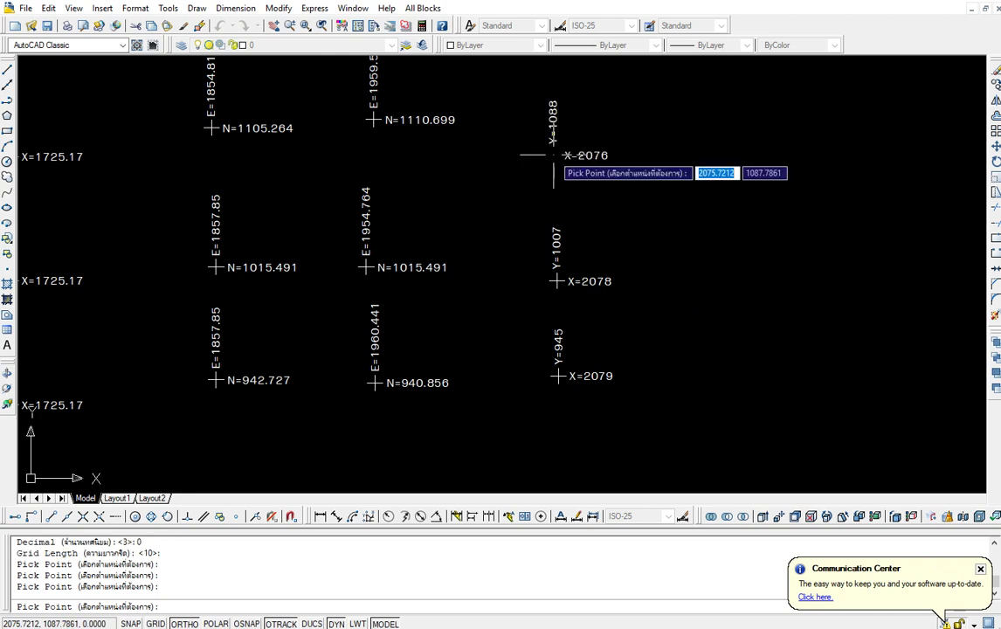
{"action": "left_click", "coordinate": [701, 150]}
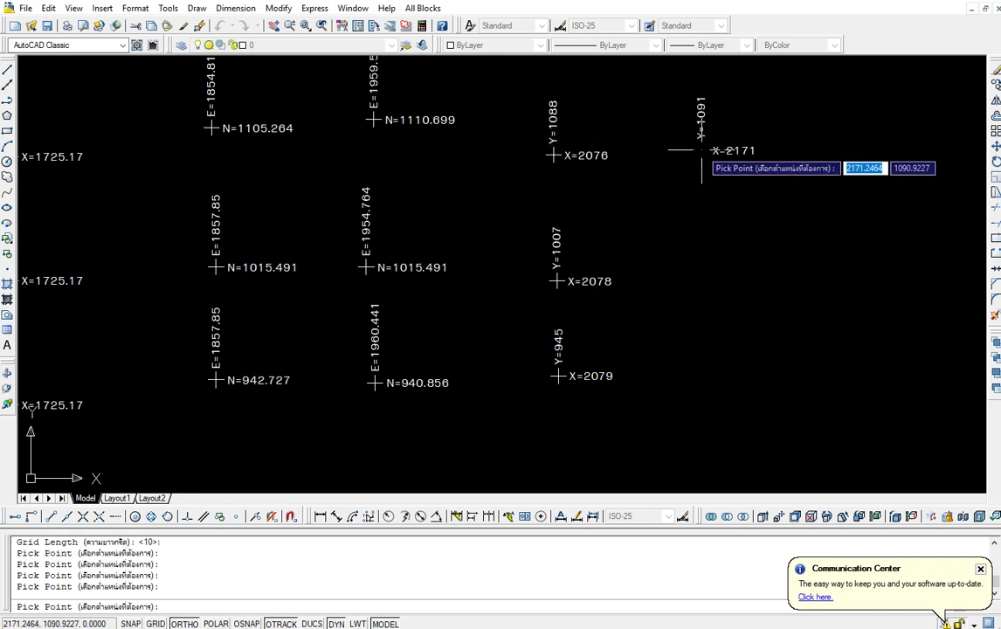
{"action": "left_click", "coordinate": [703, 238]}
{"action": "left_click", "coordinate": [704, 322]}
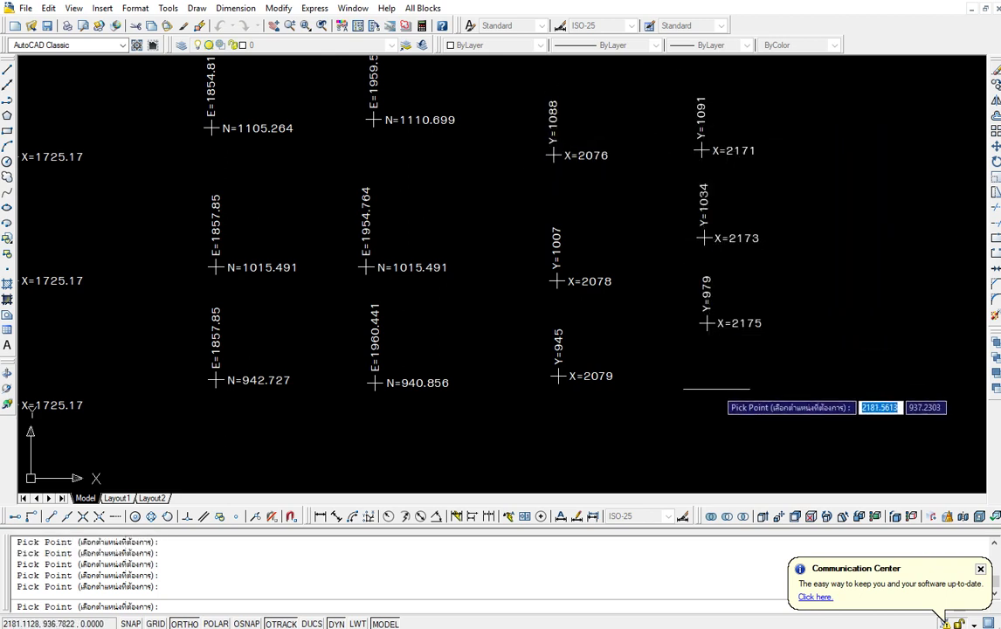
{"action": "left_click", "coordinate": [704, 390]}
{"action": "key", "text": "Return"}
{"action": "scroll", "coordinate": [629, 406], "scroll_direction": "down", "scroll_amount": 5}
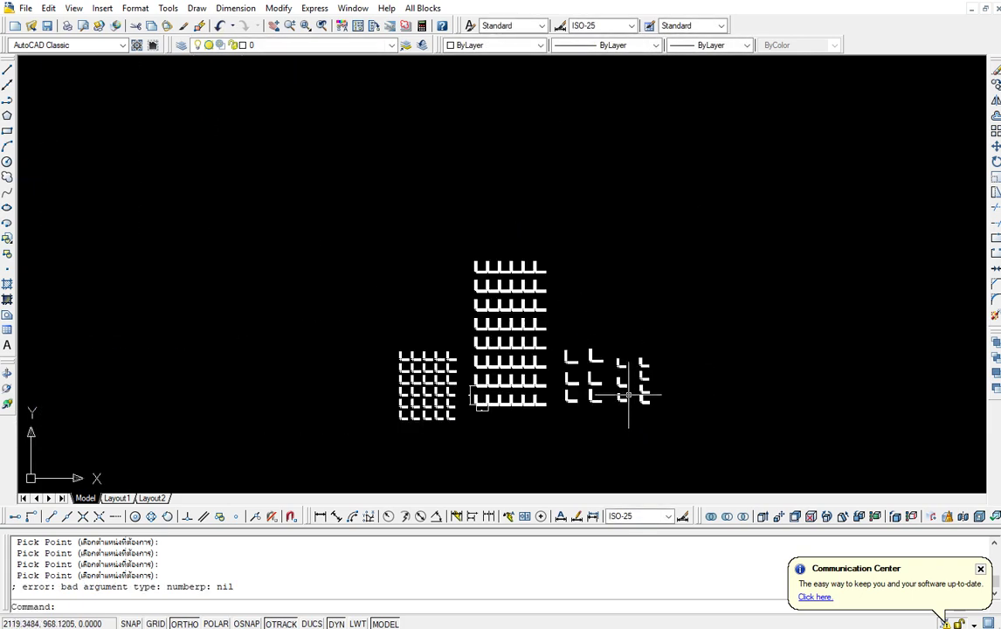
{"action": "scroll", "coordinate": [616, 361], "scroll_direction": "up", "scroll_amount": 1}
Step: Repeat AGD in Auto mode with X/Y labels, text height 5 and 2 decimals
{"action": "right_click", "coordinate": [593, 303]}
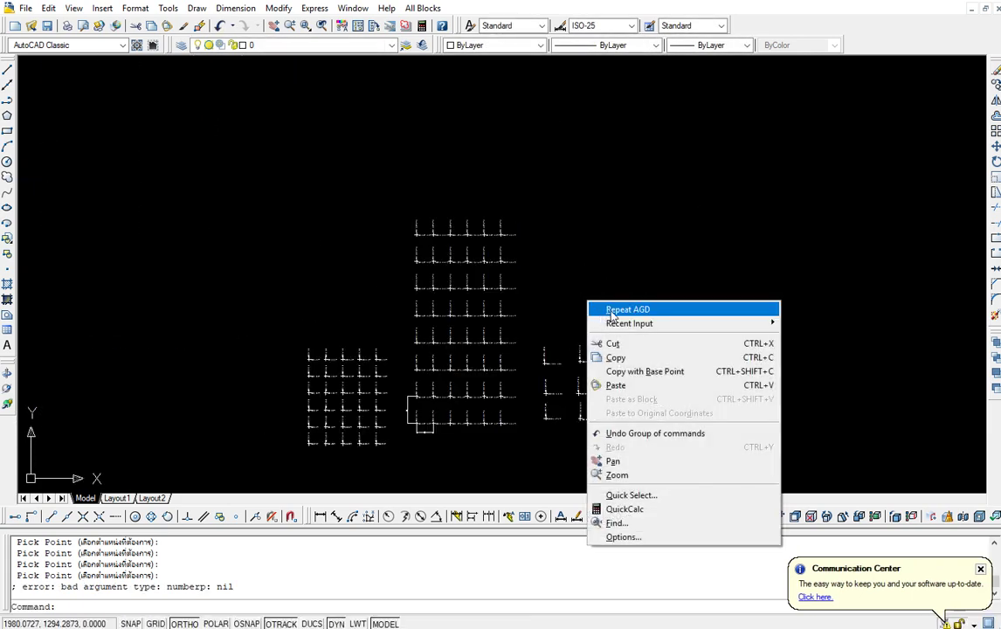
{"action": "left_click", "coordinate": [596, 307]}
{"action": "left_click", "coordinate": [659, 346]}
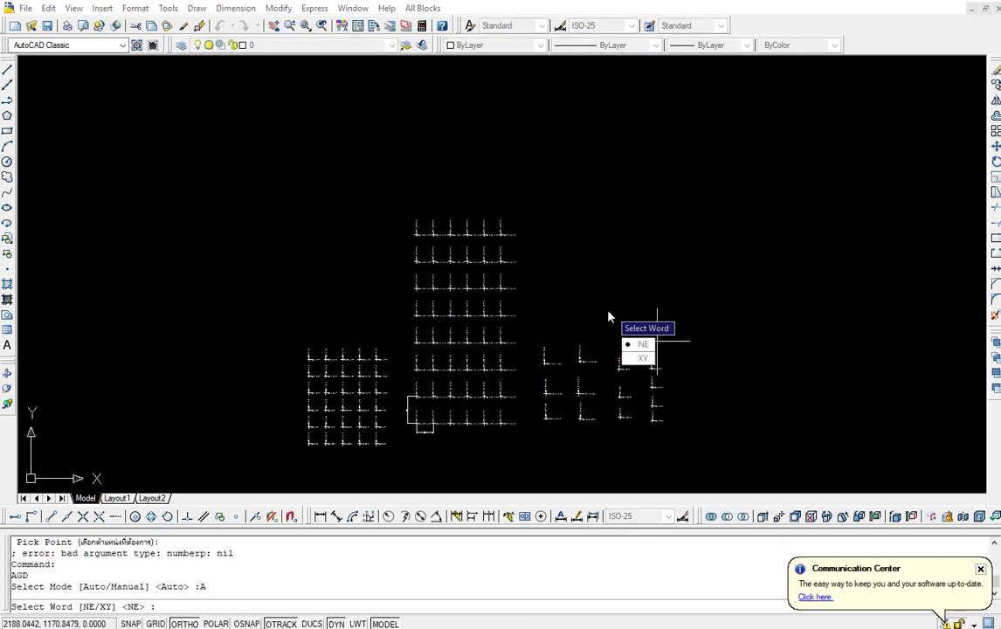
{"action": "left_click", "coordinate": [640, 361]}
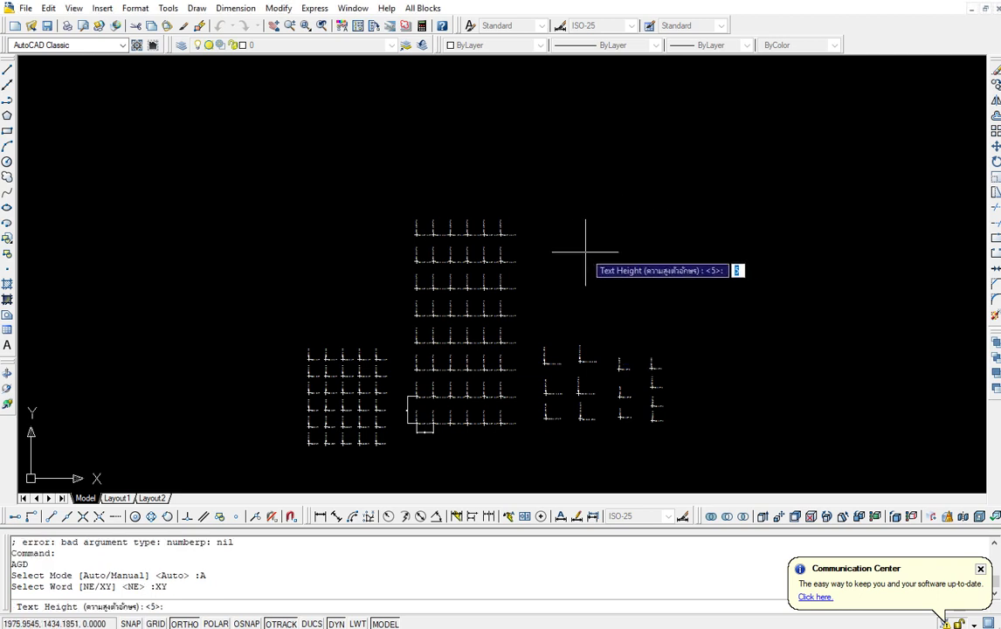
{"action": "key", "text": "Return"}
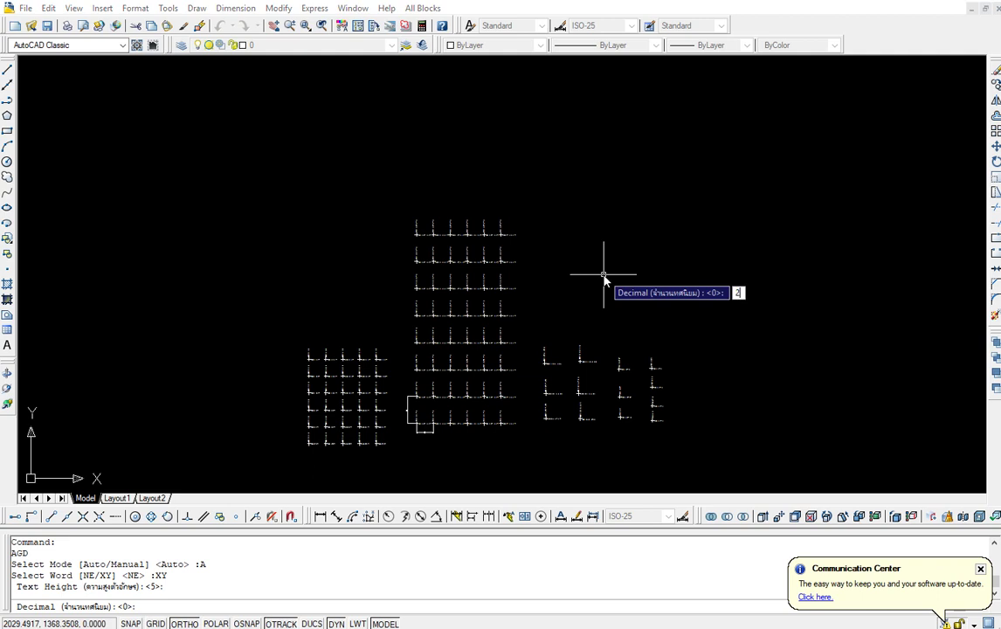
{"action": "type", "text": "2"}
{"action": "key", "text": "Return"}
{"action": "key", "text": "Return"}
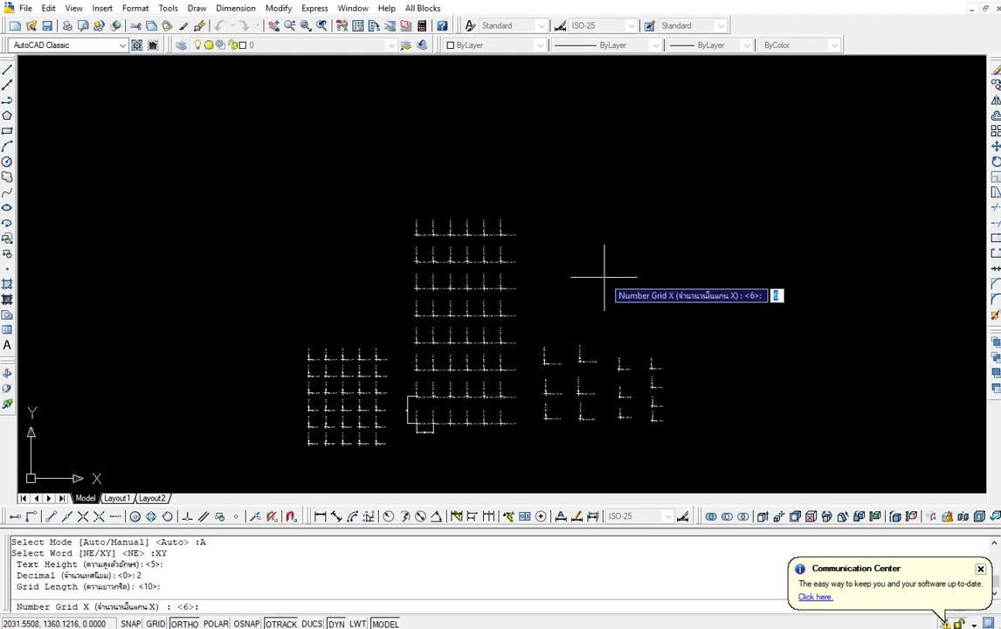
Step: Set a 15 by 15 grid with 50 spacing both ways and pick its lower-left corner
{"action": "type", "text": "1"}
{"action": "key", "text": "Return"}
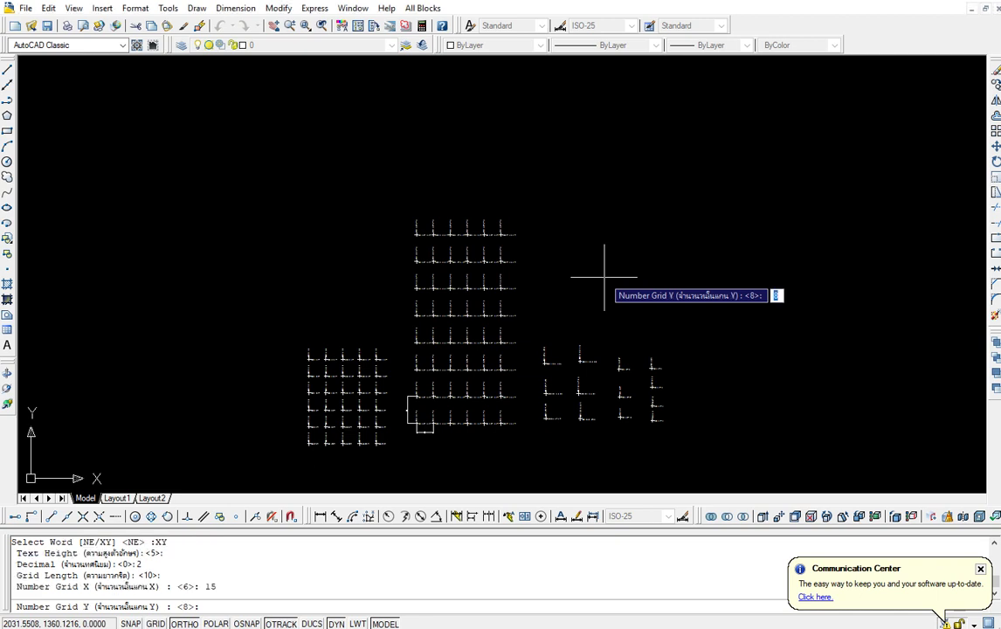
{"action": "type", "text": "1"}
{"action": "key", "text": "Return"}
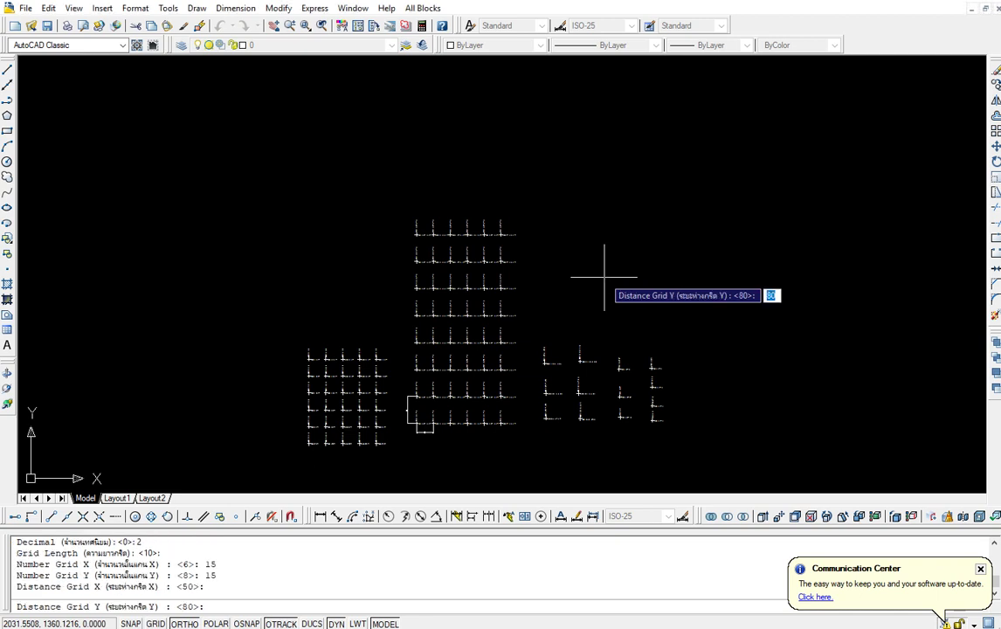
{"action": "type", "text": "50"}
{"action": "key", "text": "Return"}
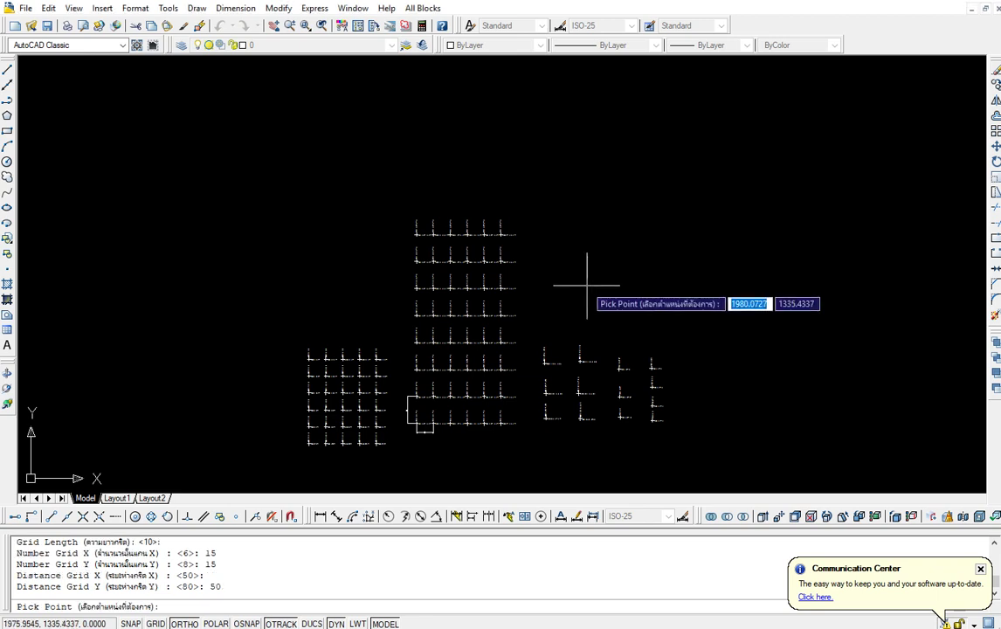
{"action": "left_click", "coordinate": [587, 285]}
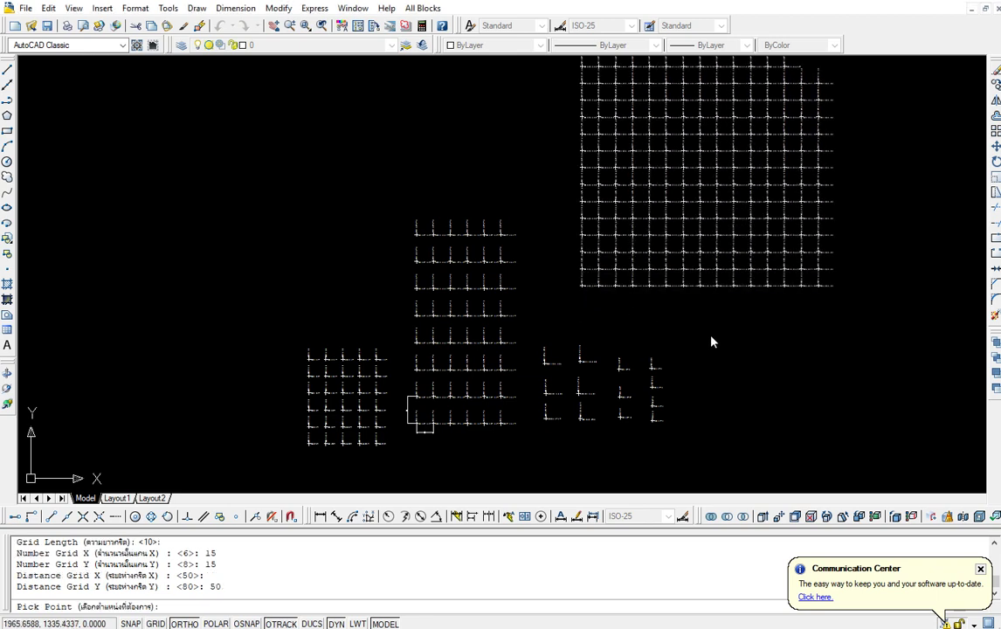
Step: Zoom and pan to check the 15×15 grid labels starting at X=1965.66, Y=1335.43
{"action": "scroll", "coordinate": [808, 328], "scroll_direction": "down", "scroll_amount": 2}
{"action": "scroll", "coordinate": [751, 262], "scroll_direction": "up", "scroll_amount": 3}
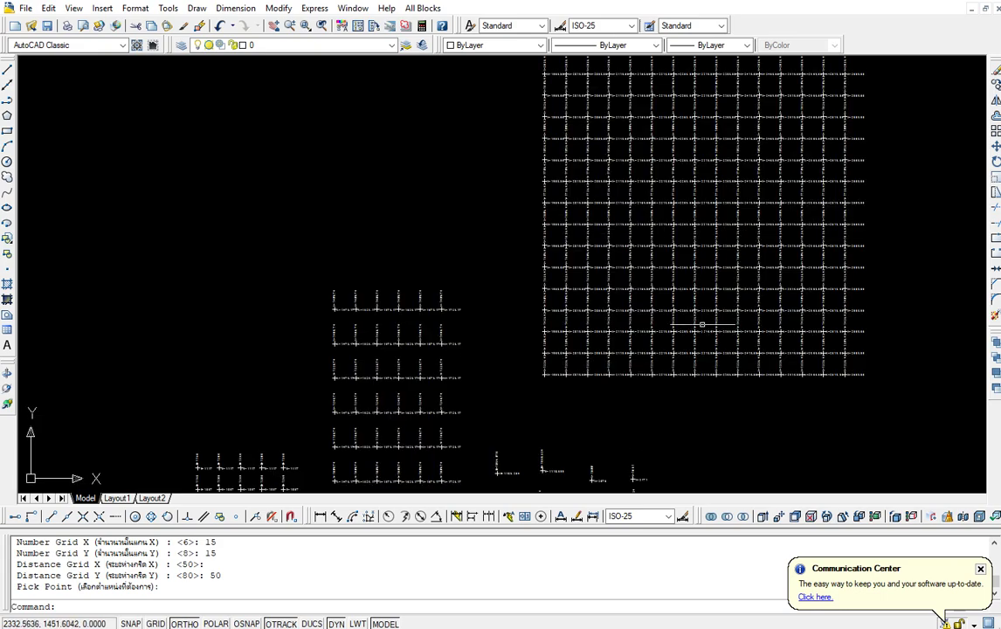
{"action": "scroll", "coordinate": [458, 417], "scroll_direction": "up", "scroll_amount": 4}
{"action": "scroll", "coordinate": [364, 449], "scroll_direction": "up", "scroll_amount": 4}
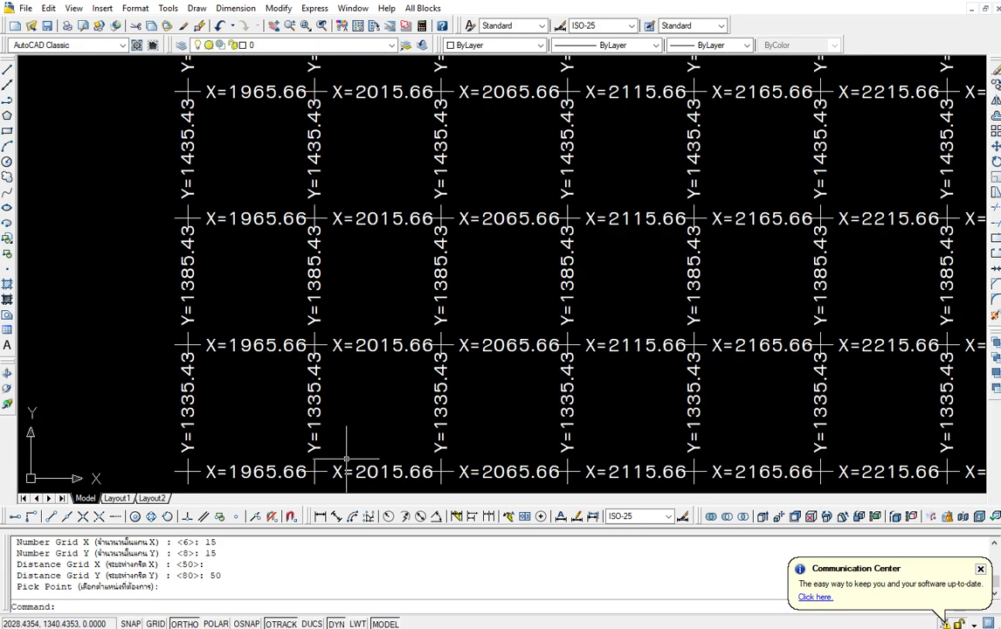
{"action": "scroll", "coordinate": [349, 456], "scroll_direction": "down", "scroll_amount": 6}
{"action": "scroll", "coordinate": [371, 457], "scroll_direction": "down", "scroll_amount": 4}
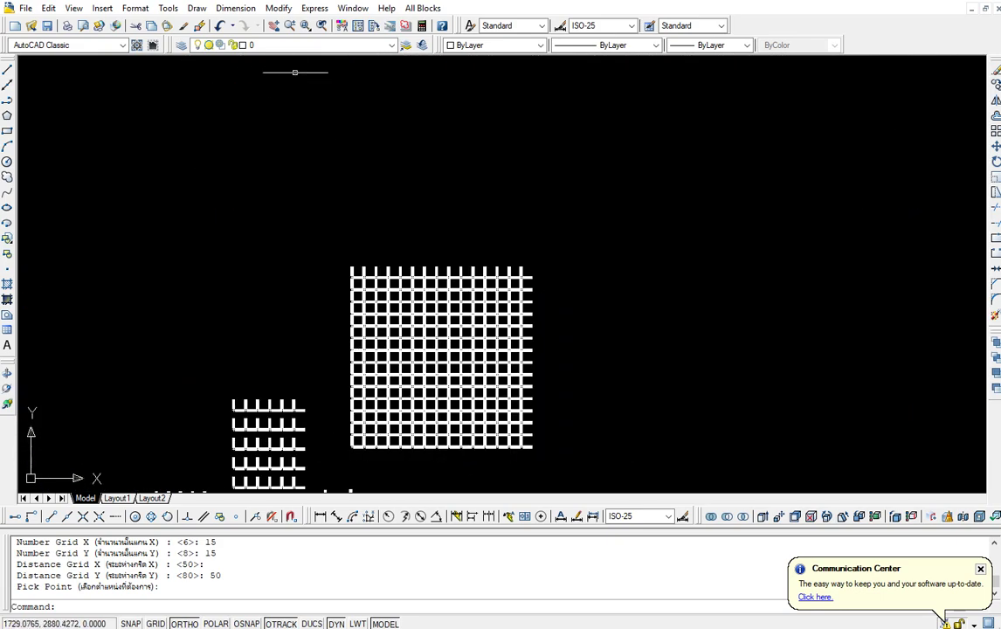
{"action": "left_click", "coordinate": [273, 25]}
{"action": "mouse_move", "coordinate": [288, 266]}
{"action": "left_mouse_down"}
{"action": "mouse_move", "coordinate": [299, 201]}
{"action": "mouse_move", "coordinate": [316, 228]}
{"action": "left_mouse_up"}
{"action": "scroll", "coordinate": [323, 220], "scroll_direction": "up", "scroll_amount": 1}
{"action": "right_click", "coordinate": [323, 227]}
{"action": "left_click", "coordinate": [341, 234]}
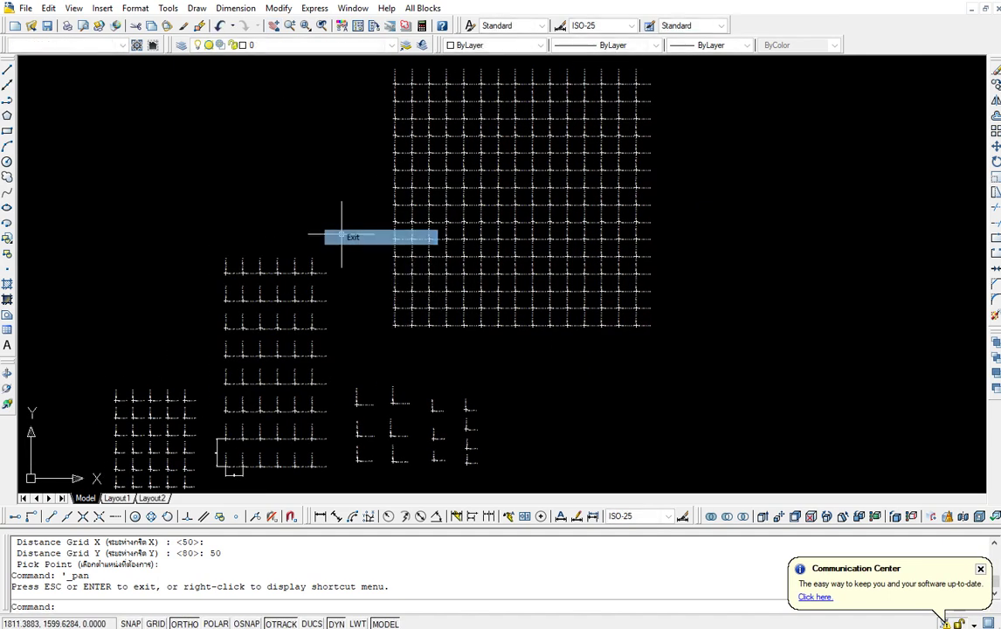